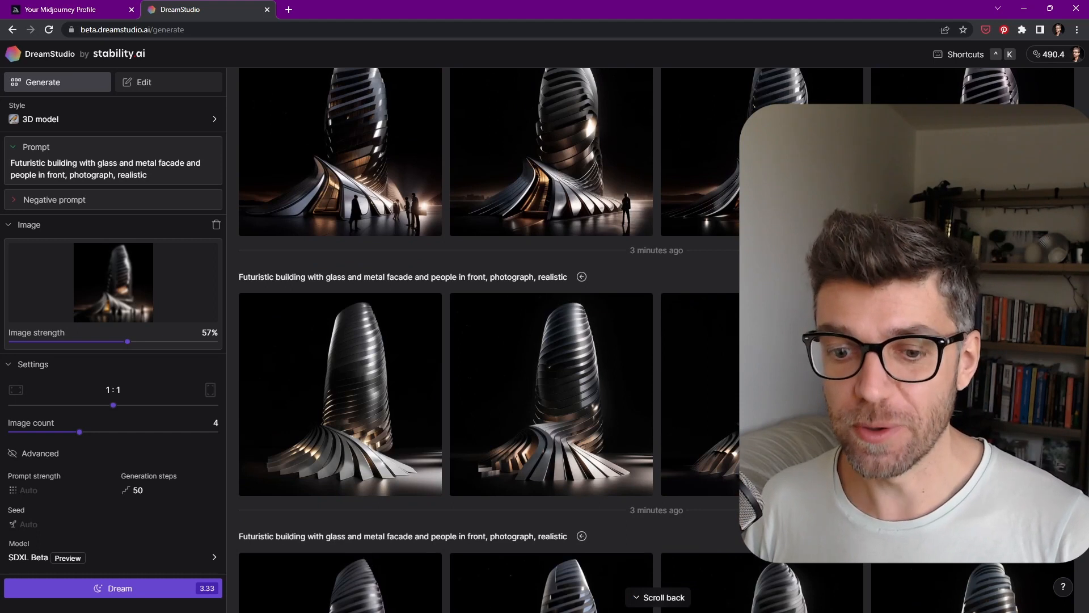
# Examine the reference render a01.jpg and browse the generated building images.
pyautogui.hotkey('alt', 'Tab')
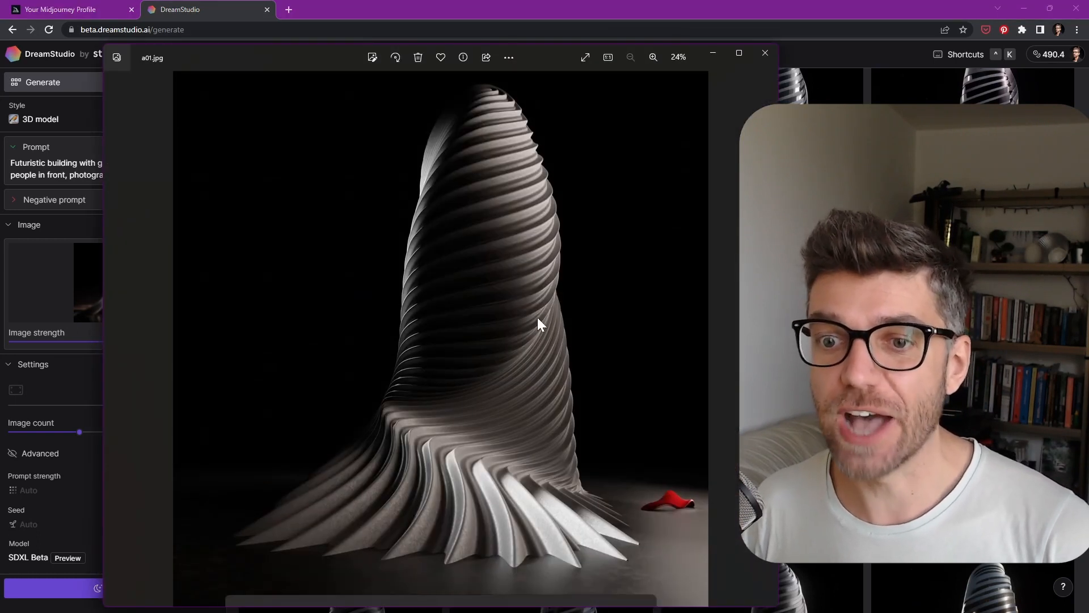
pyautogui.moveTo(551, 63); pyautogui.dragTo(637, 63)
pyautogui.click(357, 19)
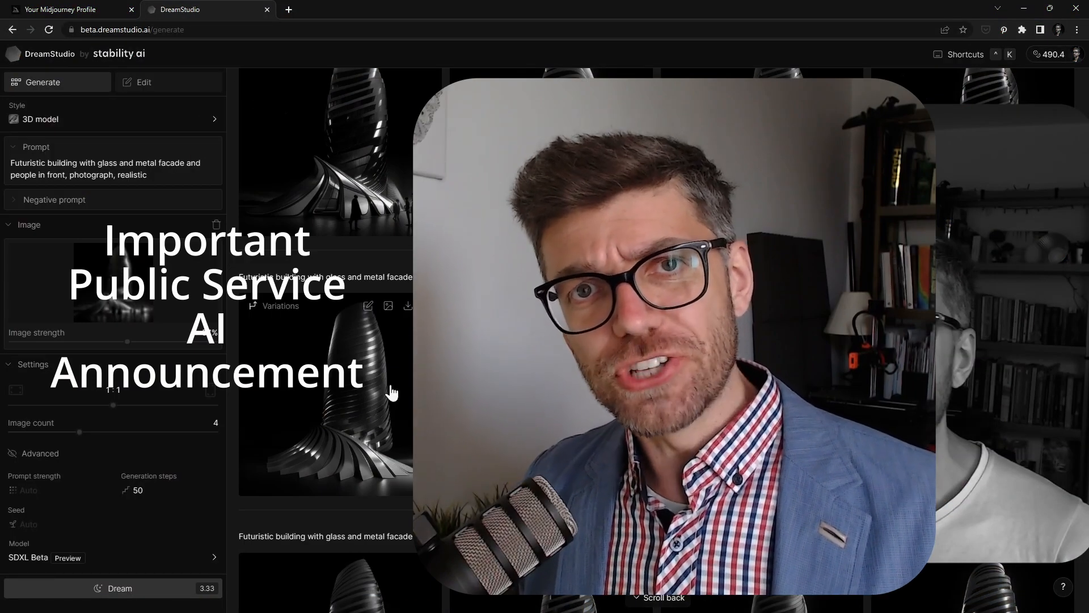
pyautogui.scroll(-3, 644, 295)
pyautogui.scroll(5, 705, 286)
pyautogui.scroll(3, 602, 228)
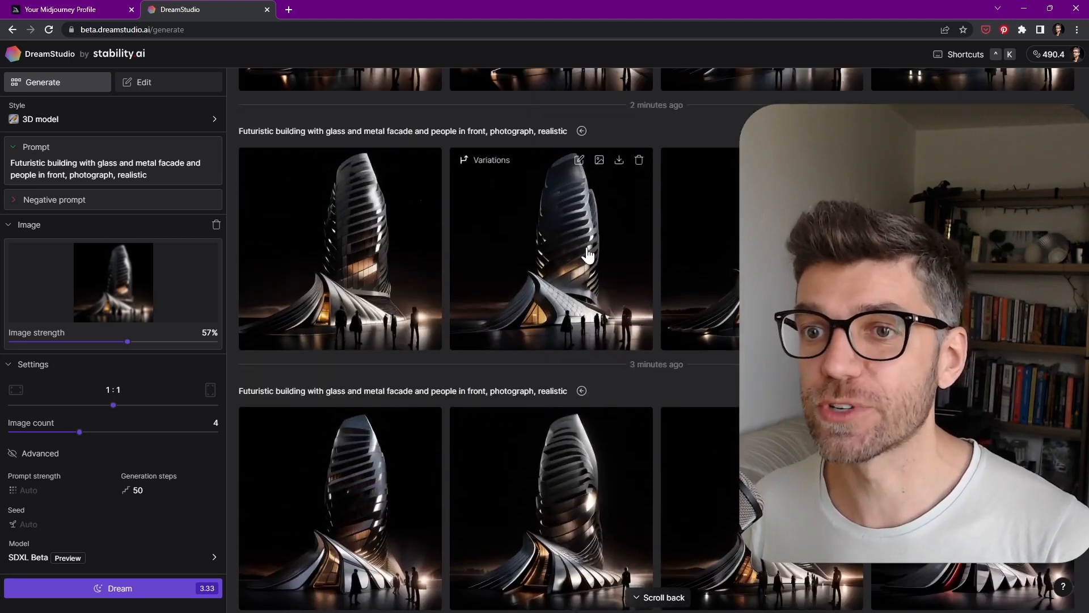
pyautogui.scroll(1, 538, 253)
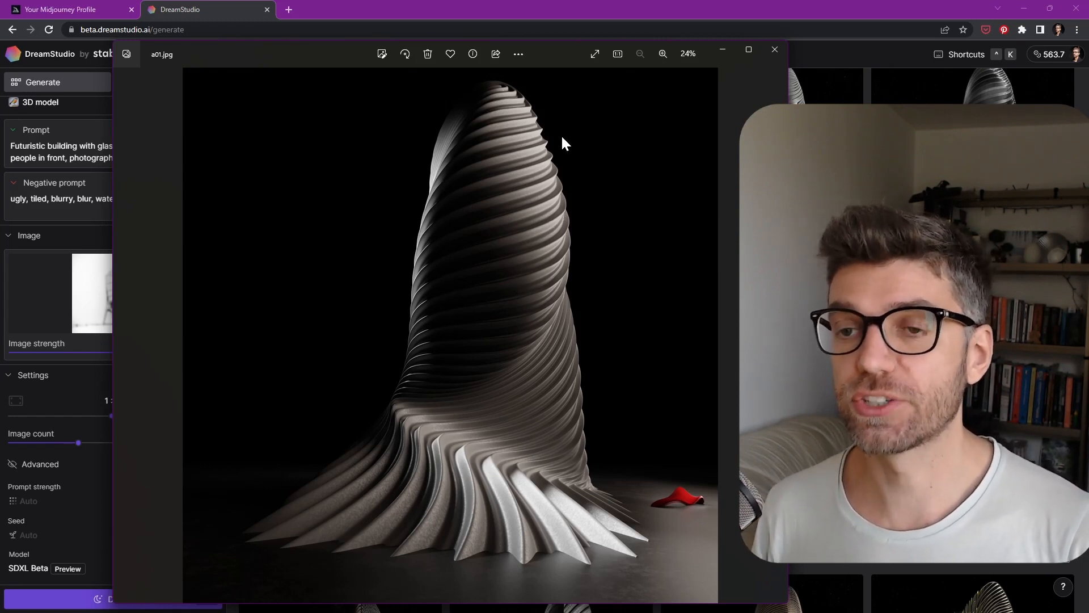
# Close the preview of a01.jpg and load that file as the reference image for generation.
pyautogui.moveTo(549, 53); pyautogui.dragTo(535, 53)
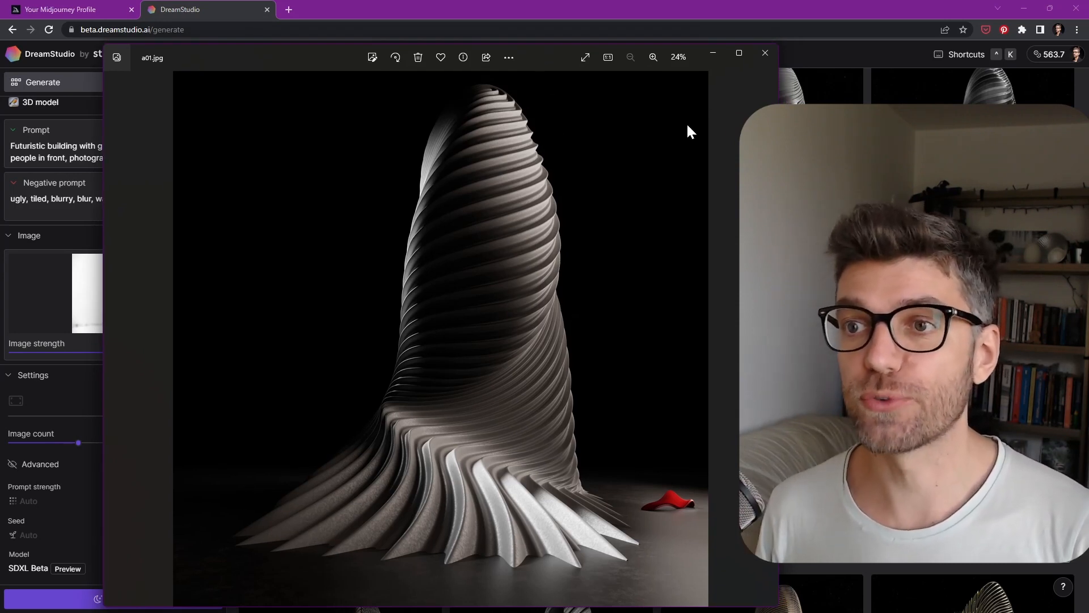
pyautogui.click(764, 54)
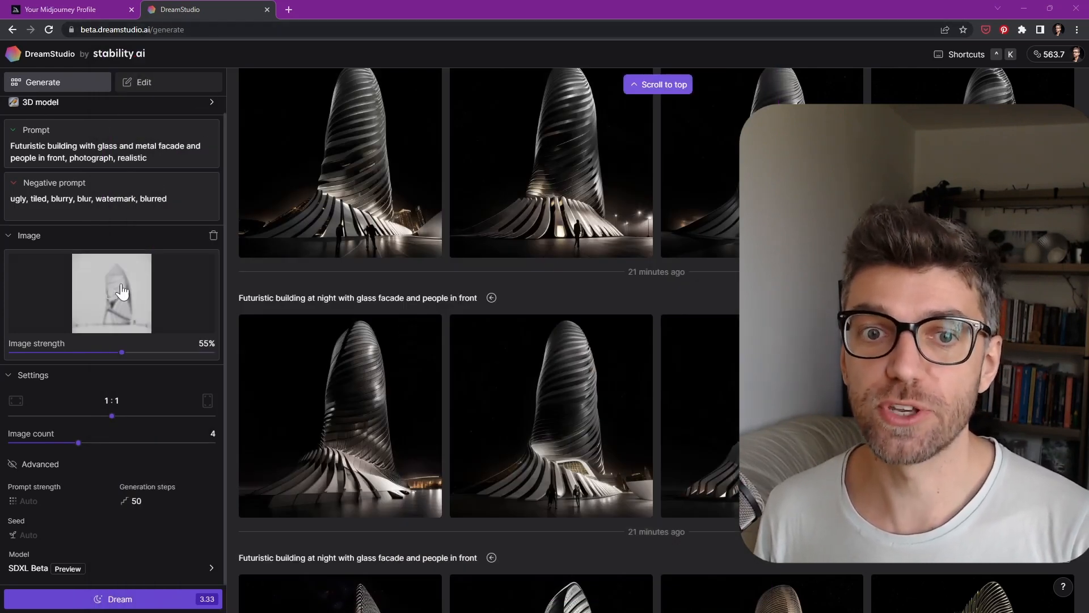
pyautogui.click(136, 292)
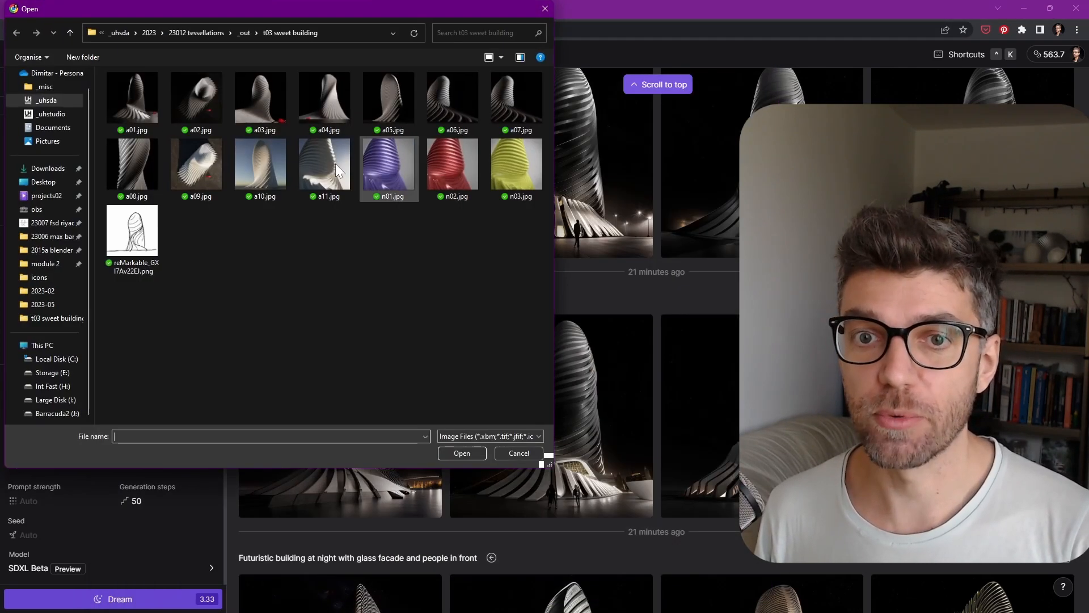
pyautogui.doubleClick(145, 91)
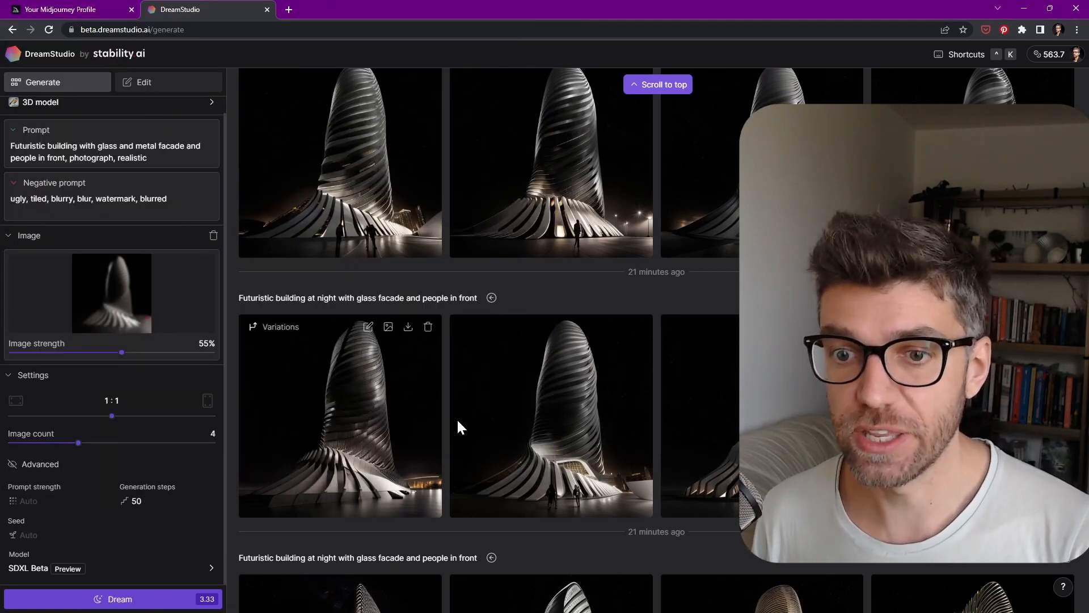
pyautogui.scroll(-1, 794, 386)
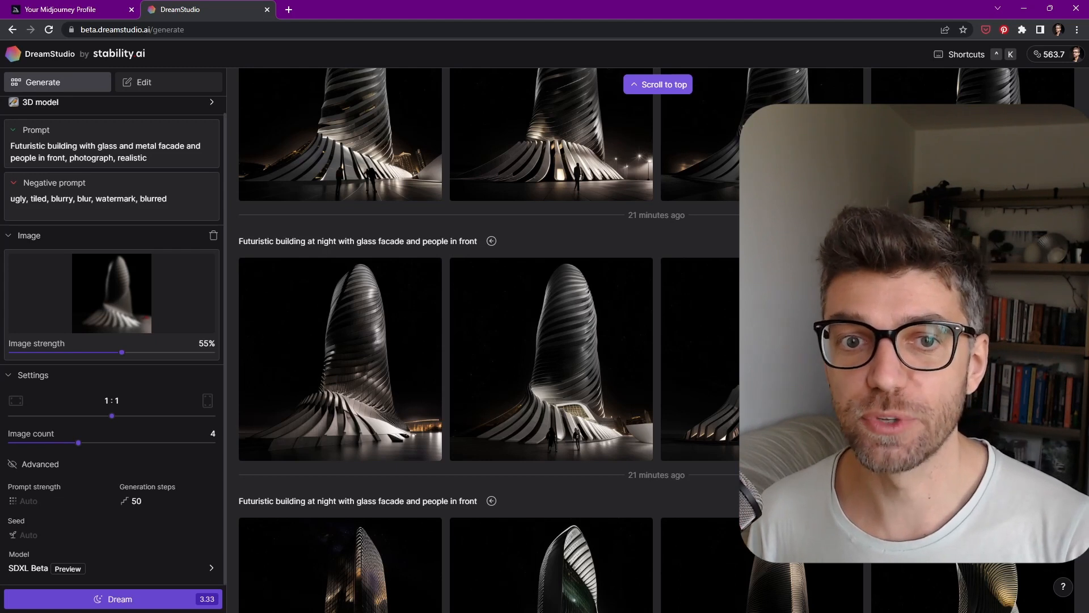
# Collapse the negative prompt, set the image strength to 60% and generate a set of images.
pyautogui.click(14, 183)
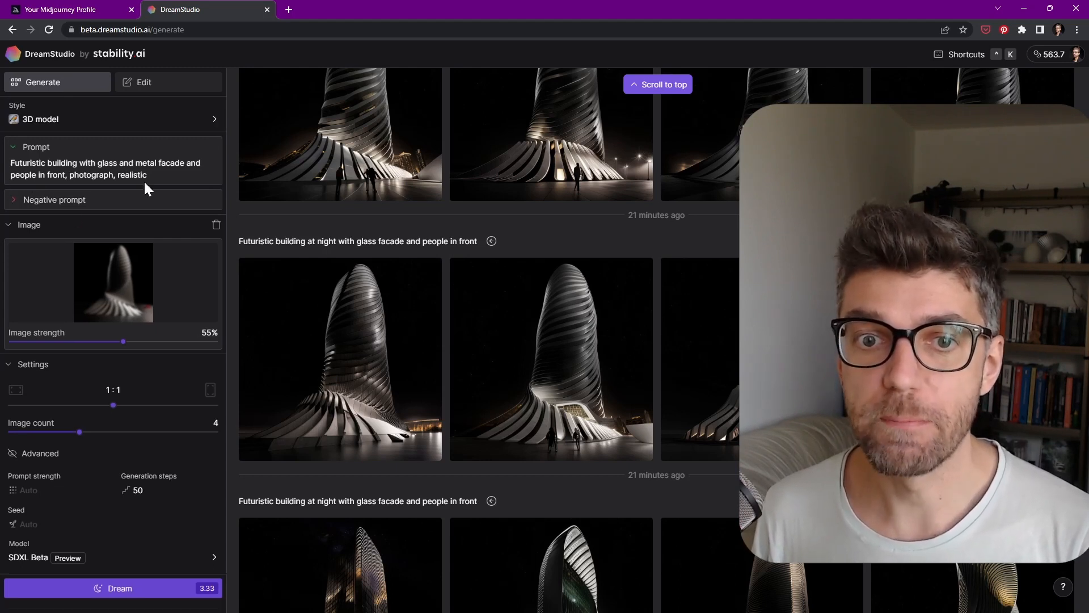
pyautogui.moveTo(122, 344); pyautogui.dragTo(217, 347)
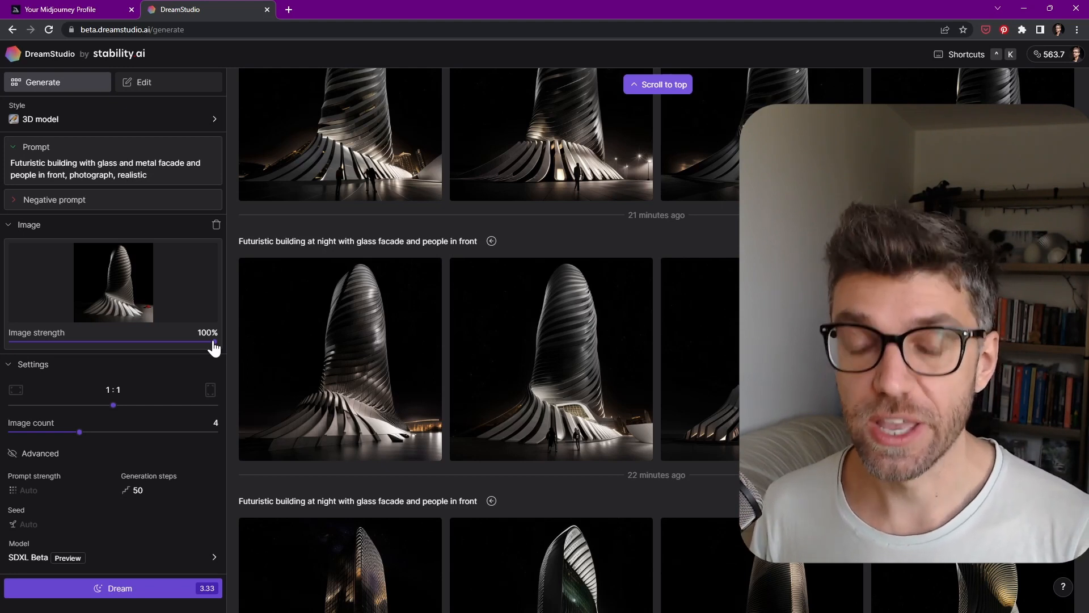
pyautogui.moveTo(215, 344); pyautogui.dragTo(148, 346)
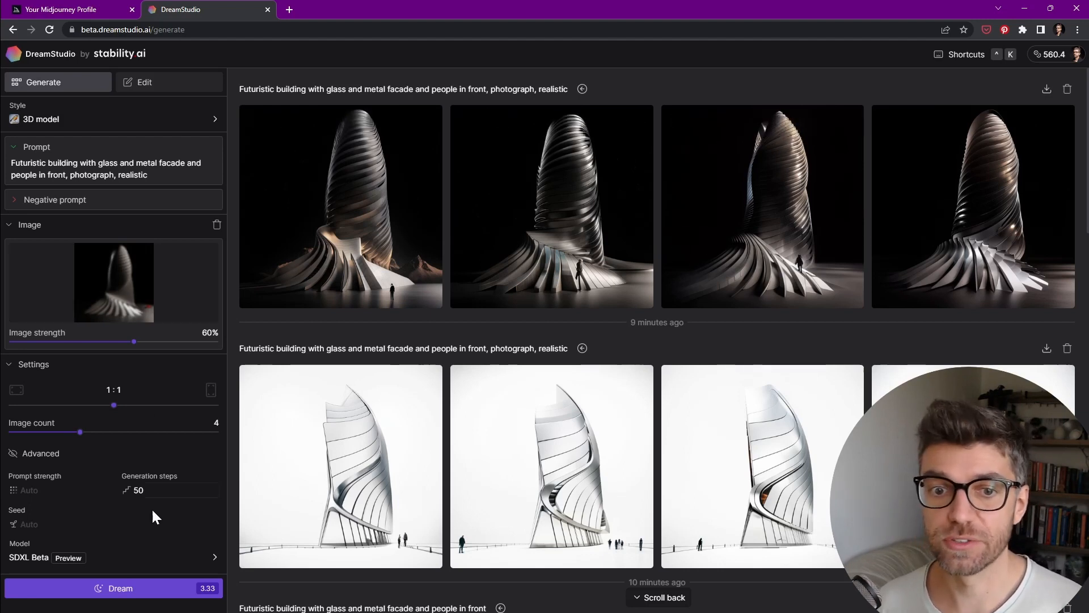
pyautogui.click(158, 588)
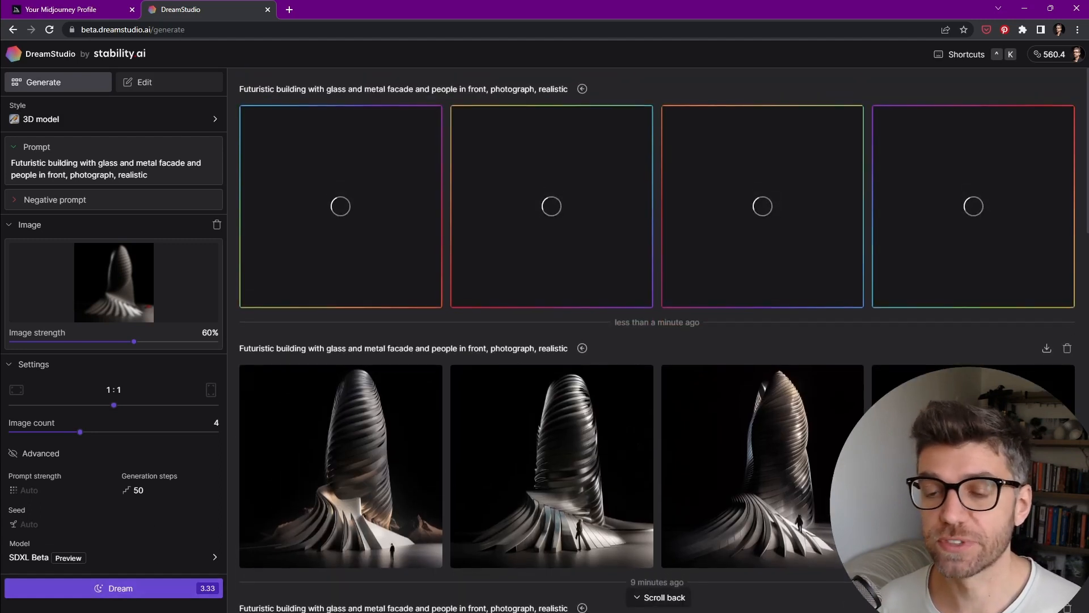
# Lower the image strength to 40% and generate another set of images.
pyautogui.click(131, 342)
pyautogui.moveTo(131, 343); pyautogui.dragTo(100, 343)
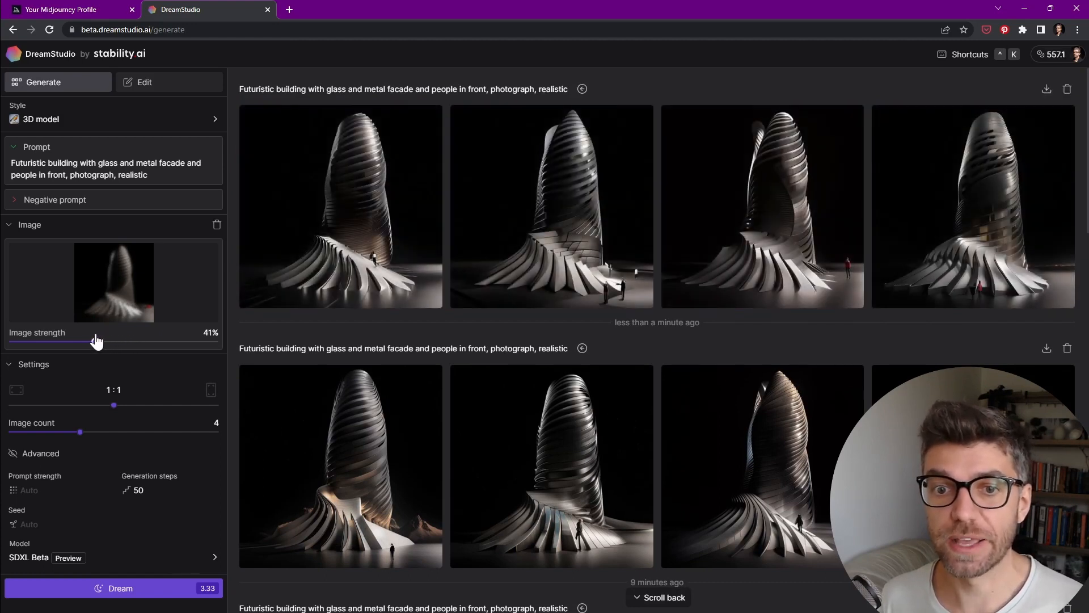
pyautogui.moveTo(95, 341); pyautogui.dragTo(94, 342)
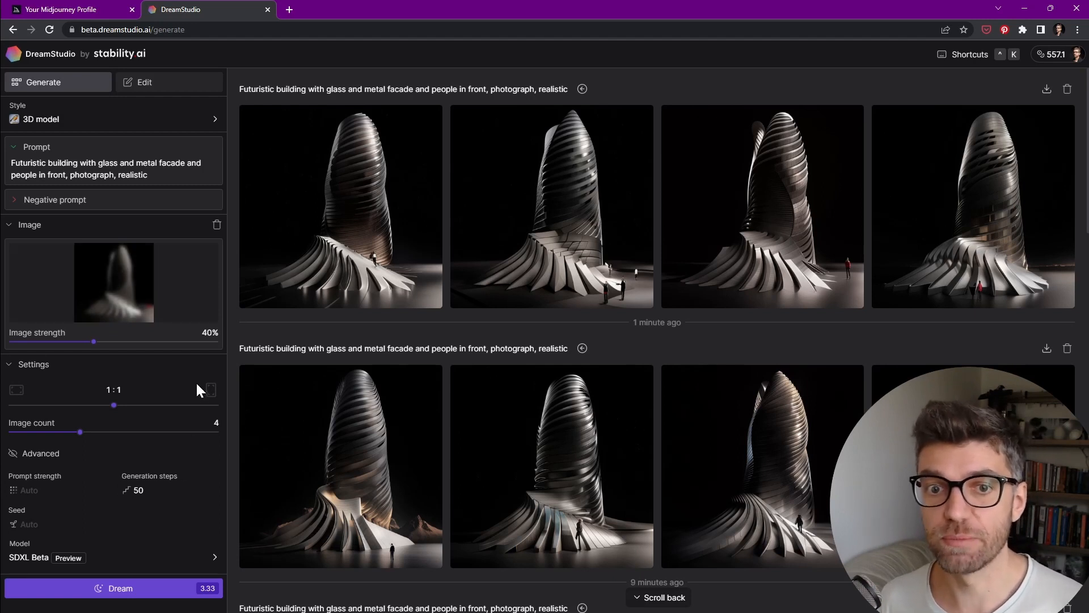
pyautogui.click(147, 588)
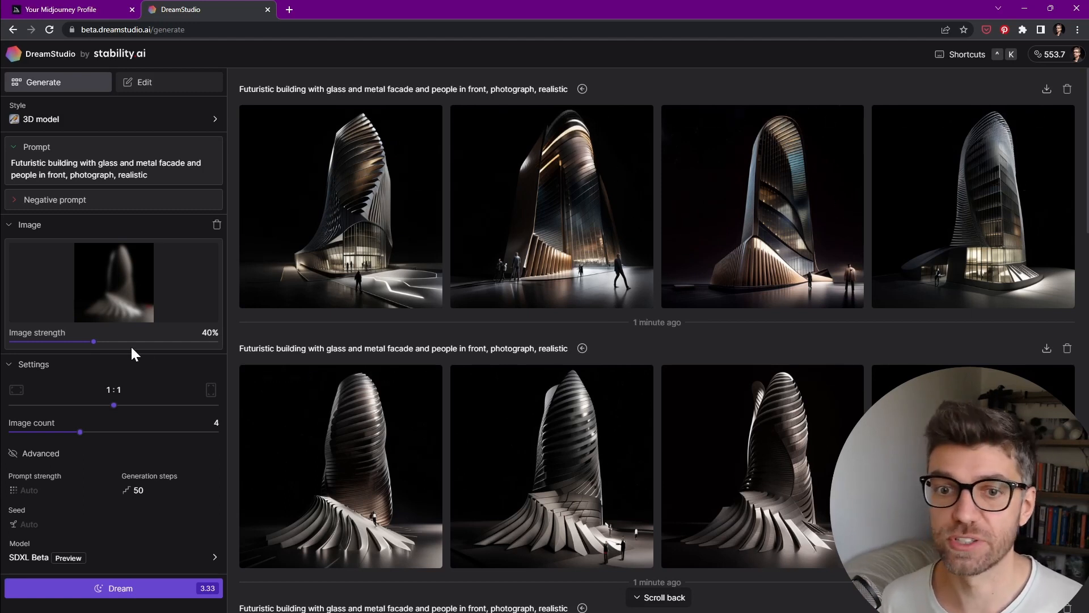
# Generate a set at 51% image strength and view its images enlarged.
pyautogui.moveTo(93, 343); pyautogui.dragTo(117, 348)
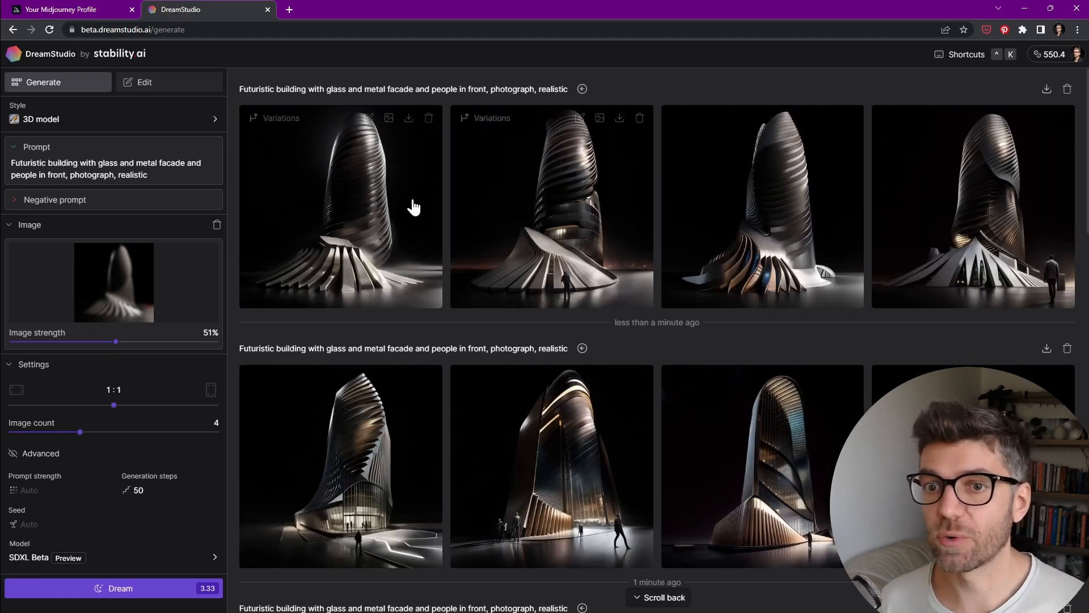
pyautogui.click(397, 207)
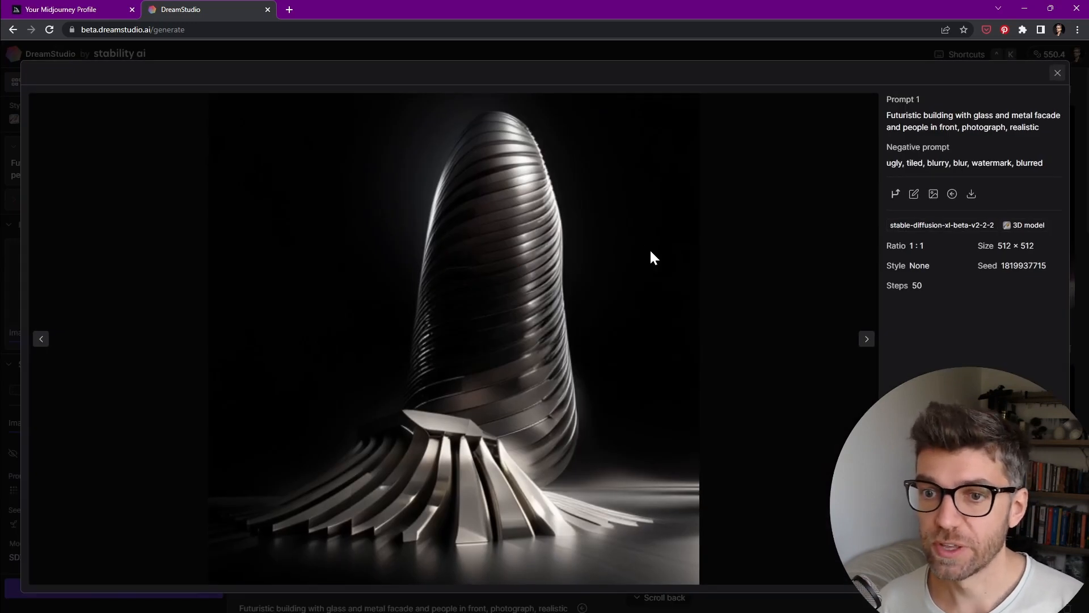
pyautogui.press('Right')
pyautogui.press('Right')
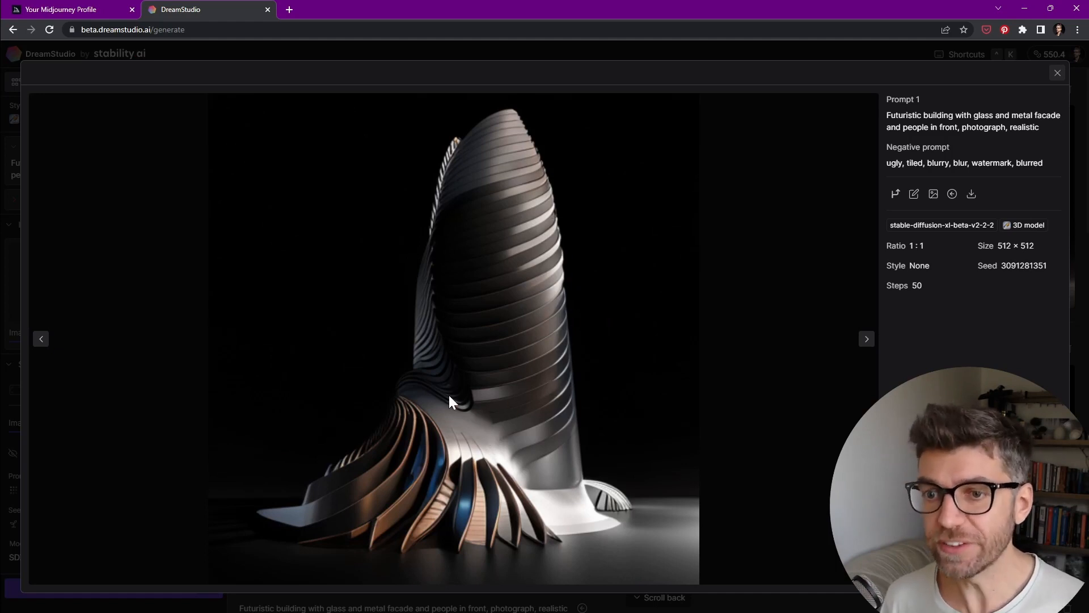
pyautogui.press('Right')
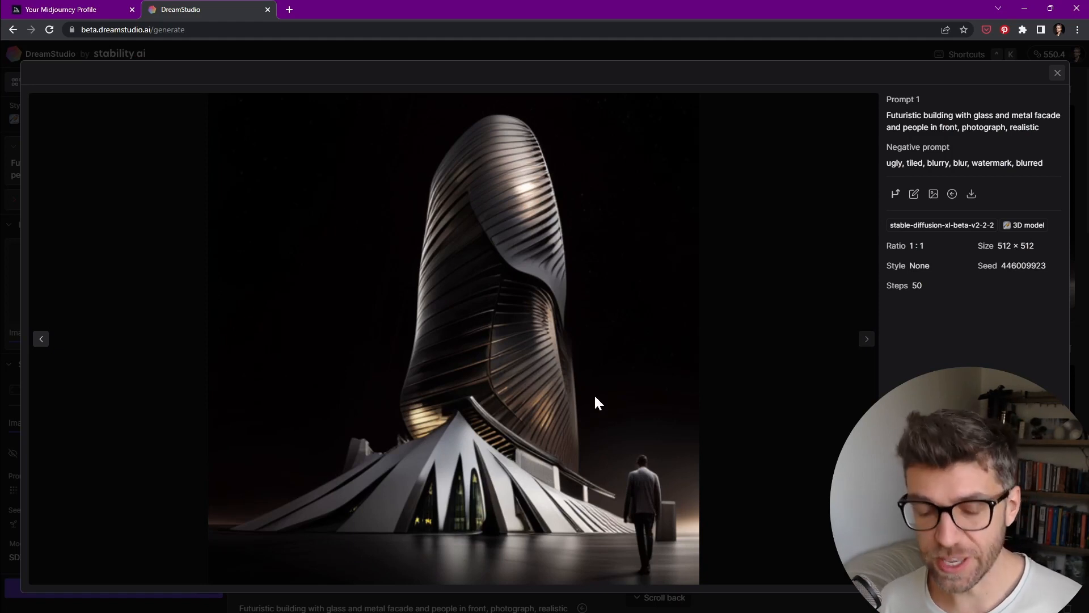
pyautogui.press('Escape')
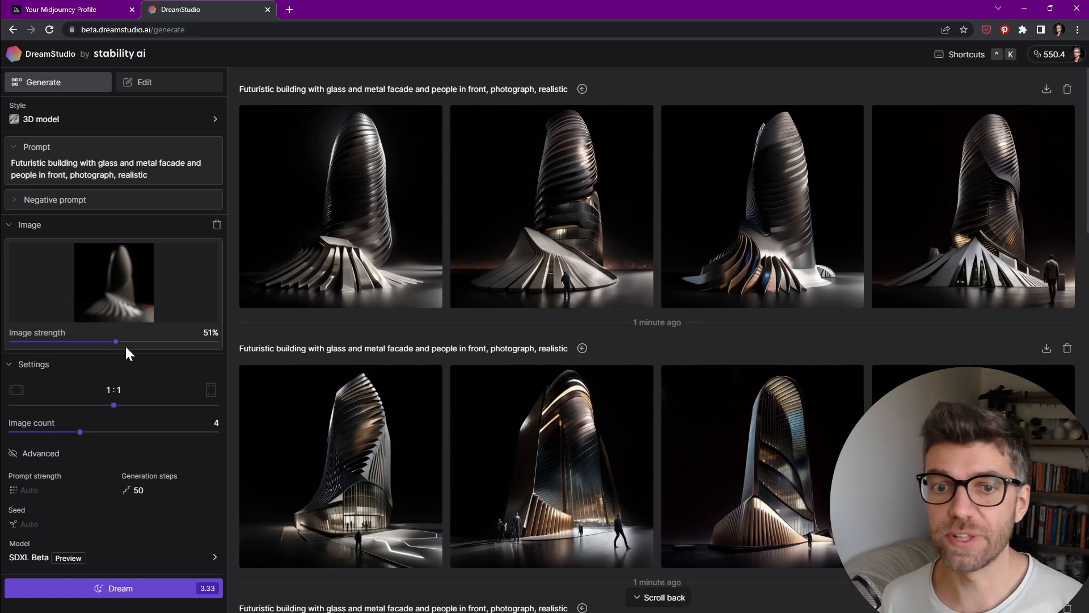
# Set the image strength to 57% and generate several sets, viewing one twisted tower image enlarged.
pyautogui.moveTo(119, 349); pyautogui.dragTo(129, 348)
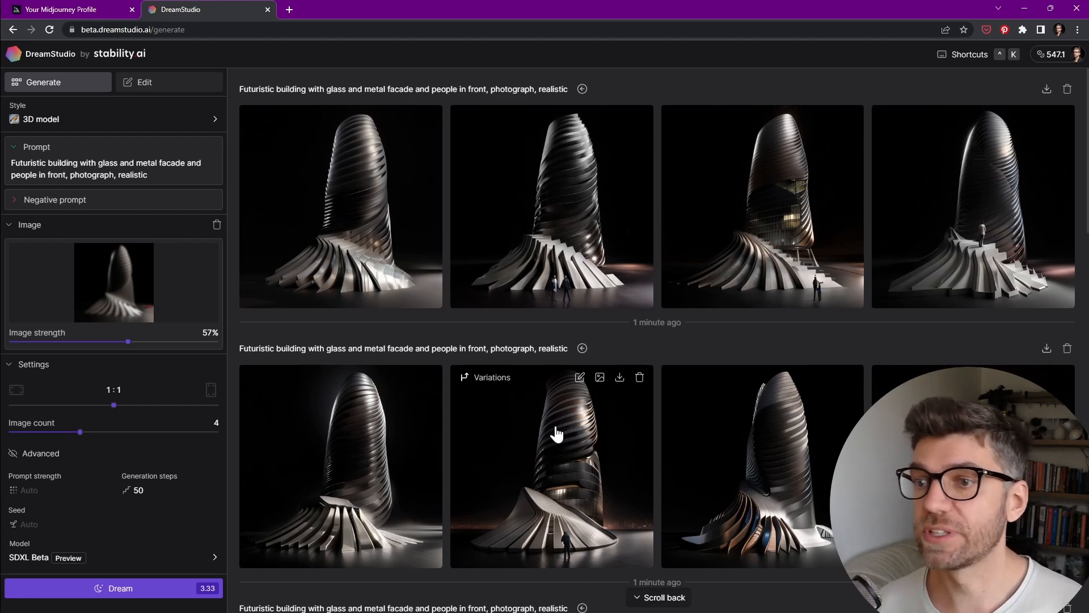
pyautogui.click(108, 588)
pyautogui.moveTo(337, 494)
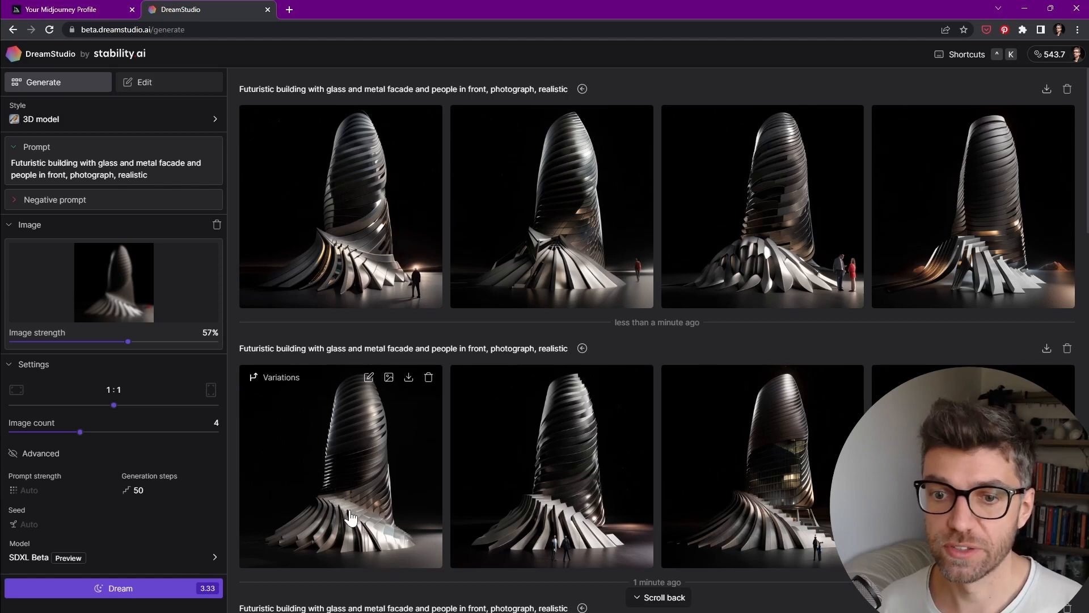
pyautogui.click(393, 480)
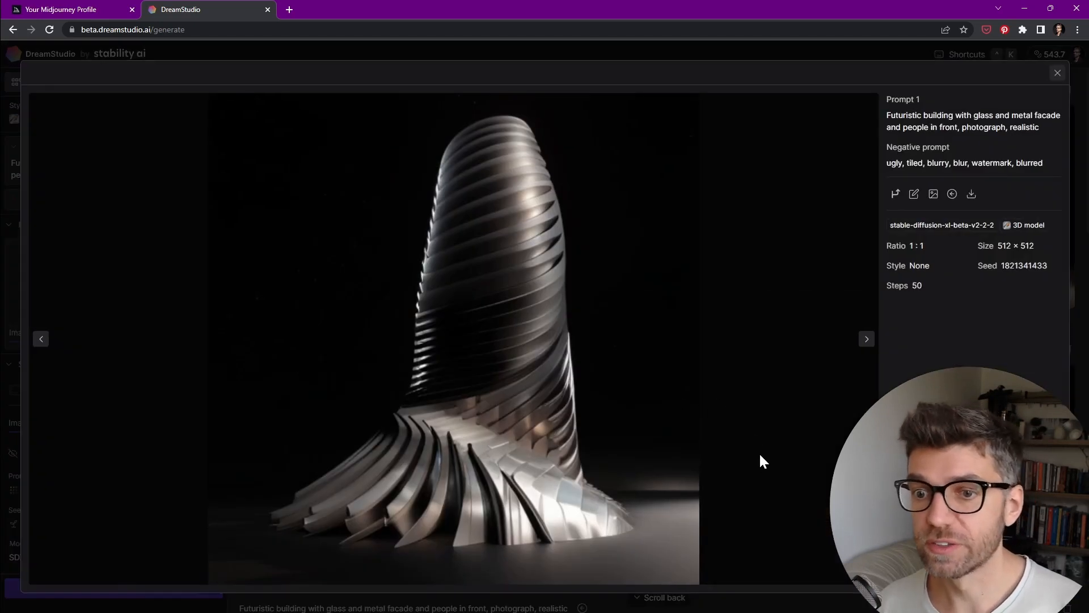
pyautogui.click(756, 403)
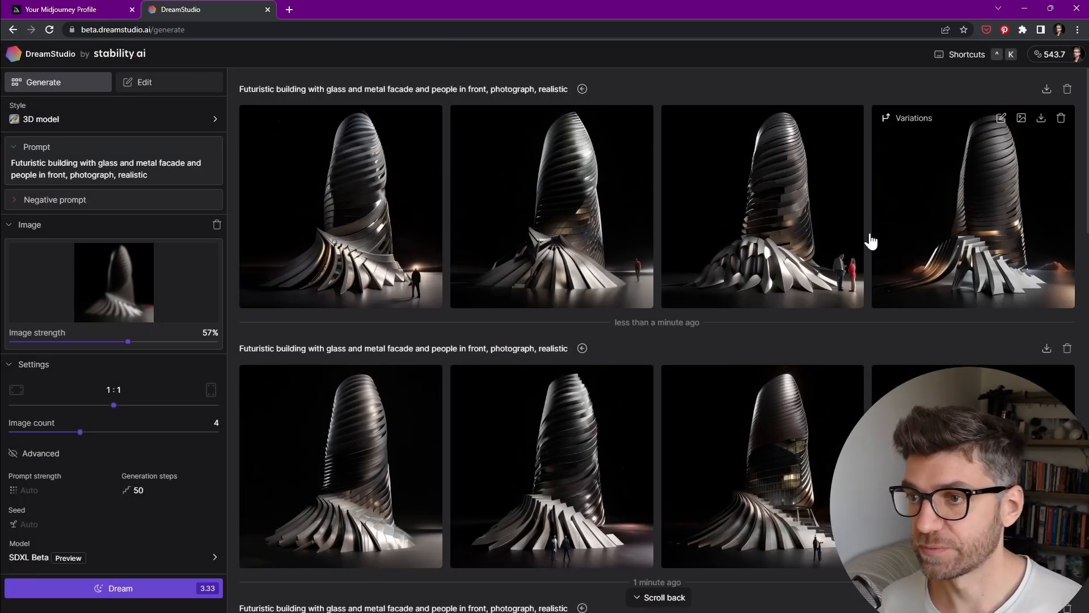
pyautogui.click(128, 584)
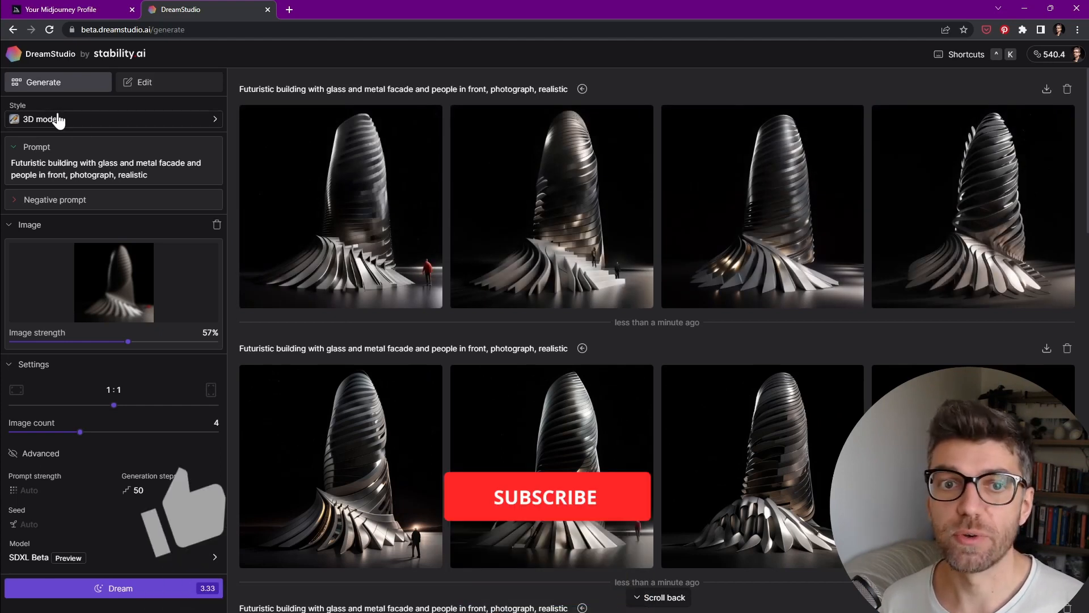
# Look through the available styles, choose Enhance and generate a new set of images.
pyautogui.click(74, 126)
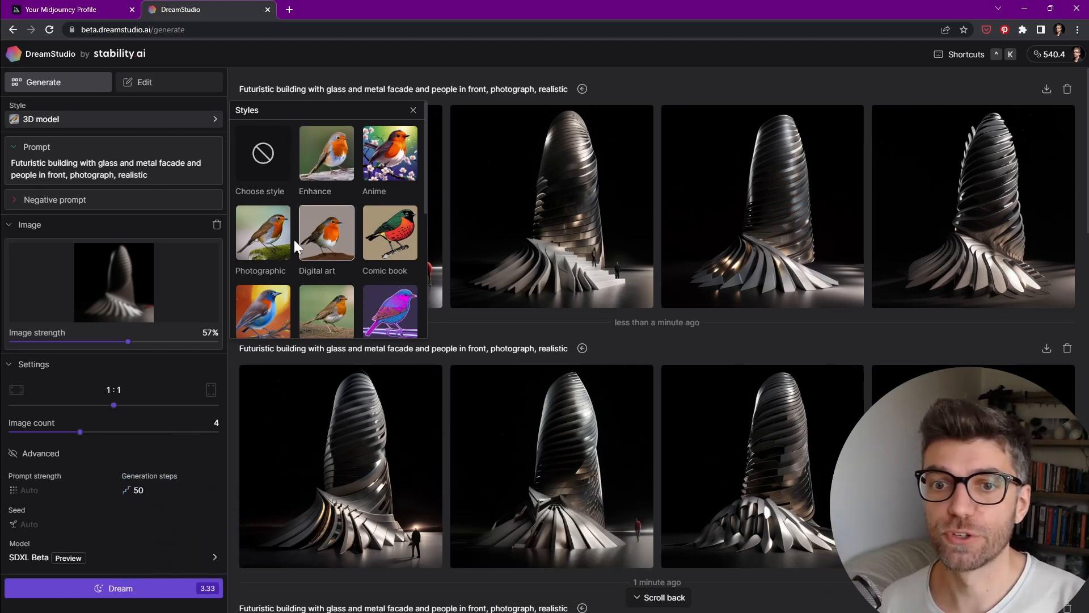
pyautogui.scroll(-5, 398, 227)
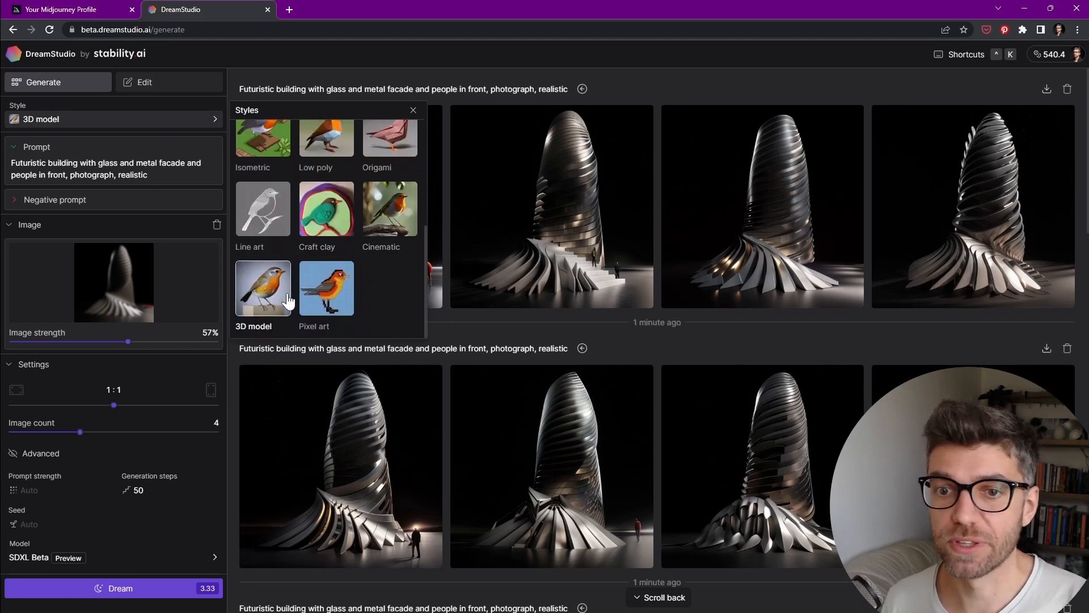
pyautogui.scroll(1, 338, 272)
pyautogui.scroll(4, 332, 215)
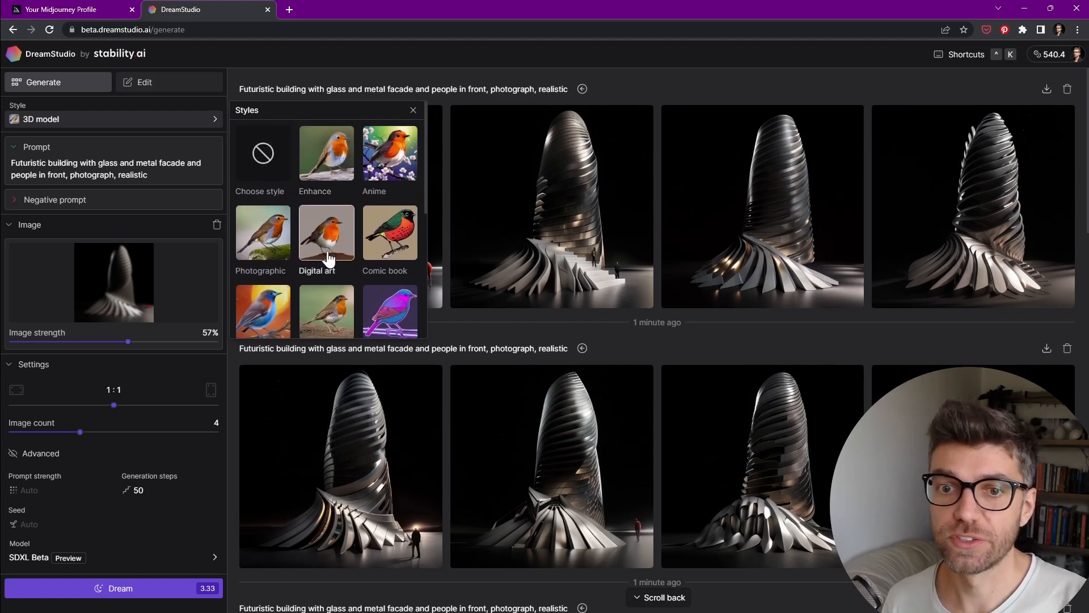
pyautogui.click(332, 162)
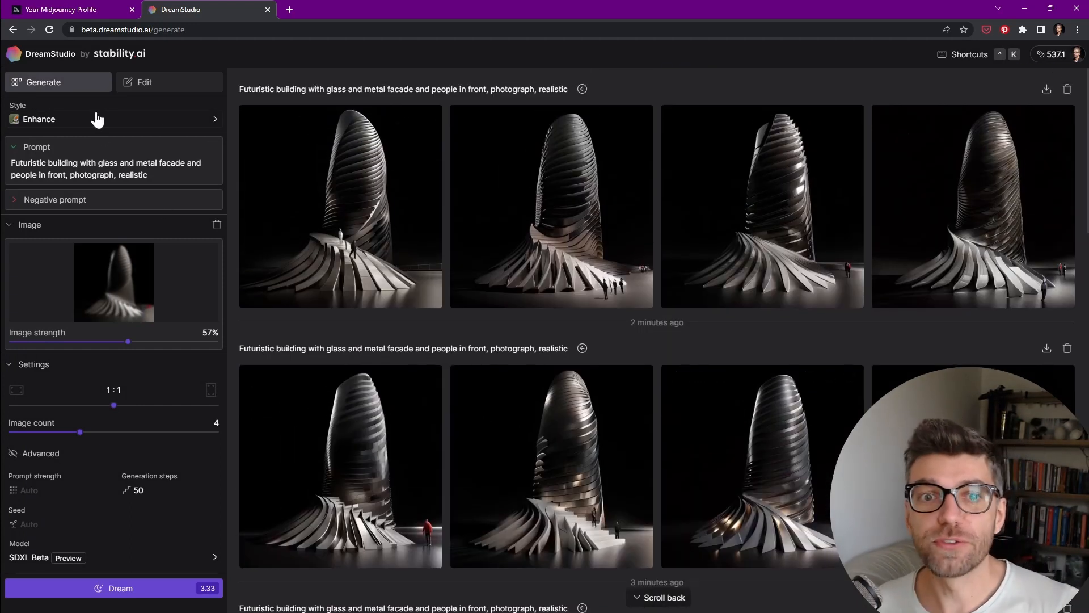
# Change the style to Cinematic, generate a new set and compare it with the earlier results.
pyautogui.click(99, 124)
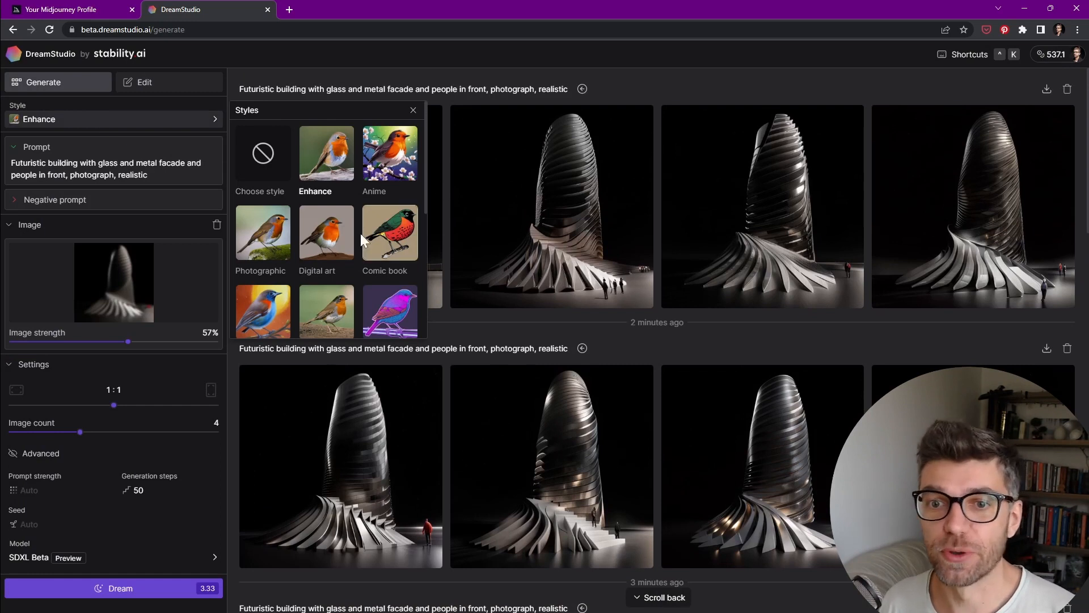
pyautogui.scroll(-5, 361, 237)
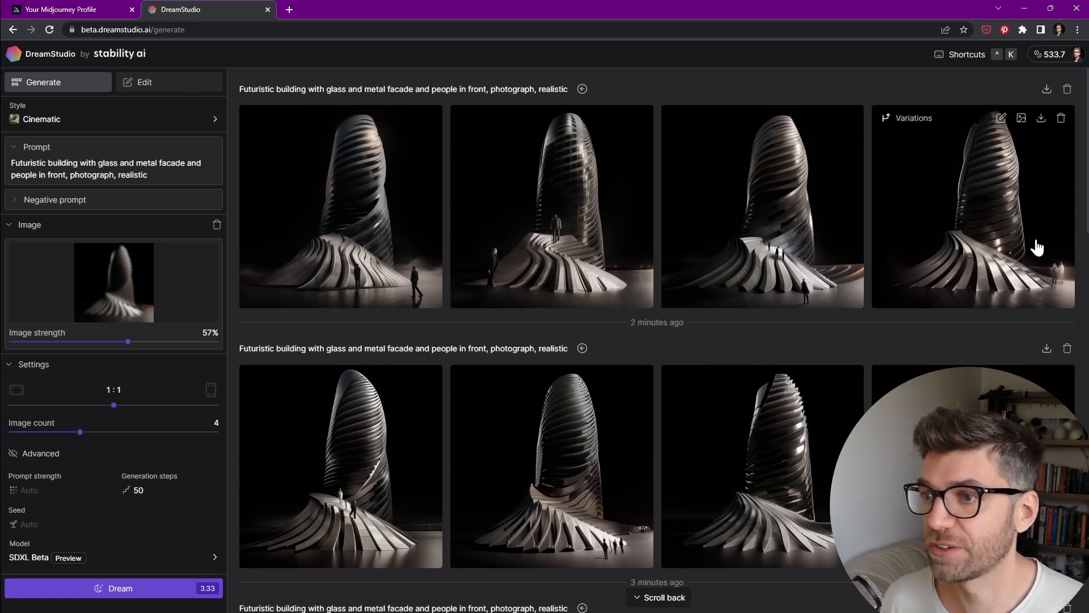
pyautogui.scroll(-6, 1002, 262)
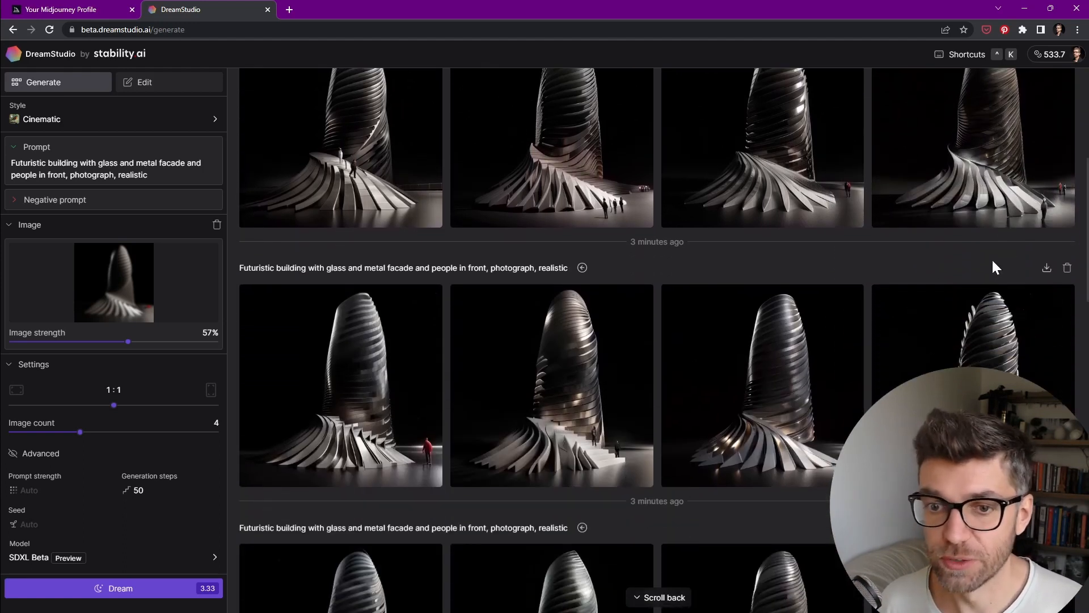
pyautogui.scroll(-4, 991, 258)
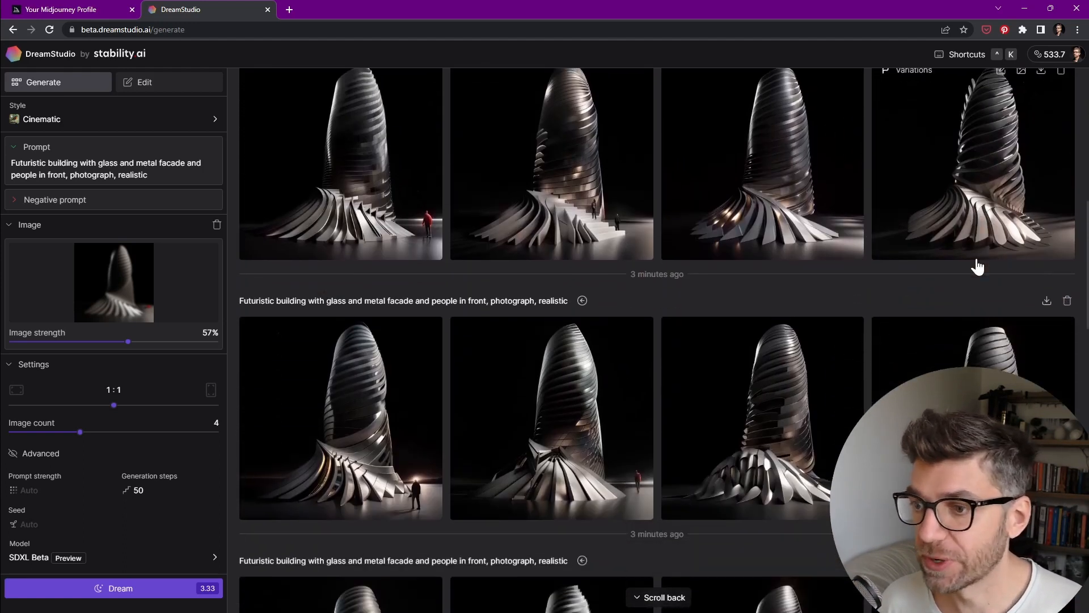
pyautogui.scroll(-6, 978, 266)
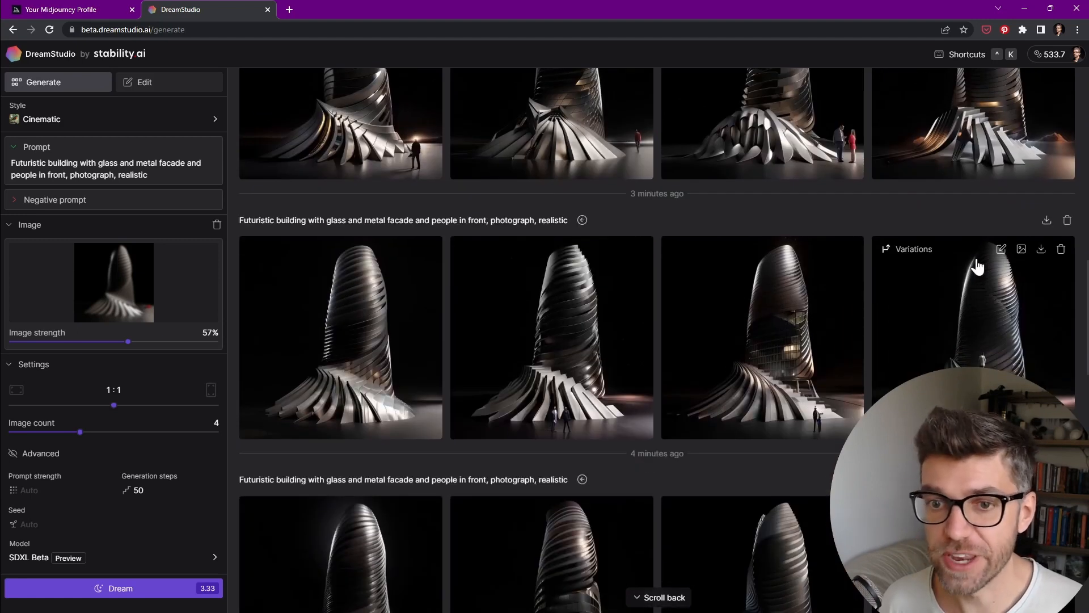
# Change the style to 3D model, generate a new set of images and compare it with the earlier sets.
pyautogui.scroll(-2, 973, 275)
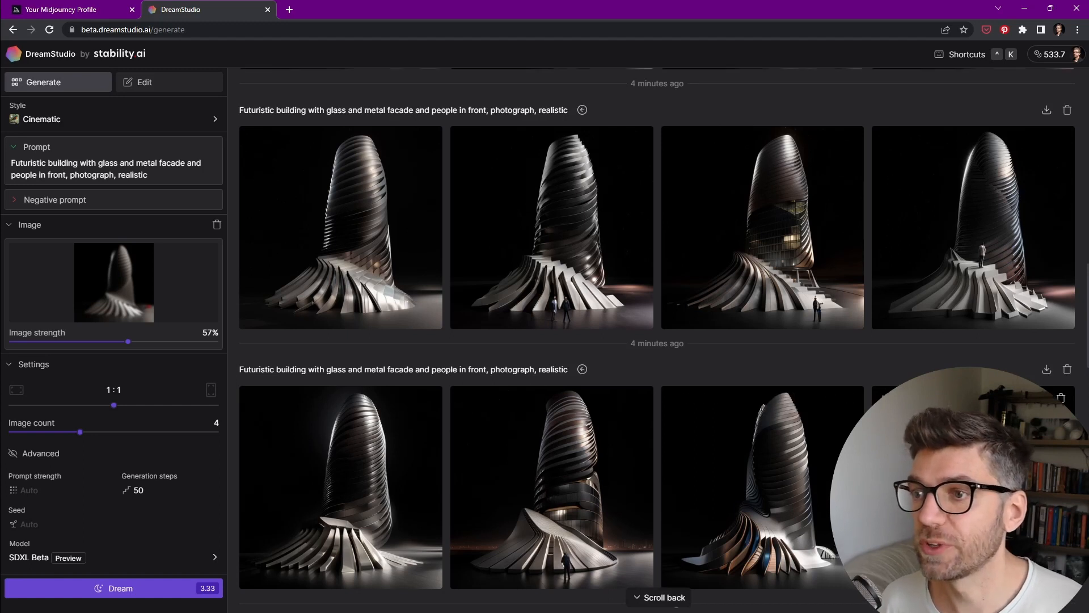
pyautogui.scroll(-10, 760, 431)
pyautogui.scroll(3, 962, 360)
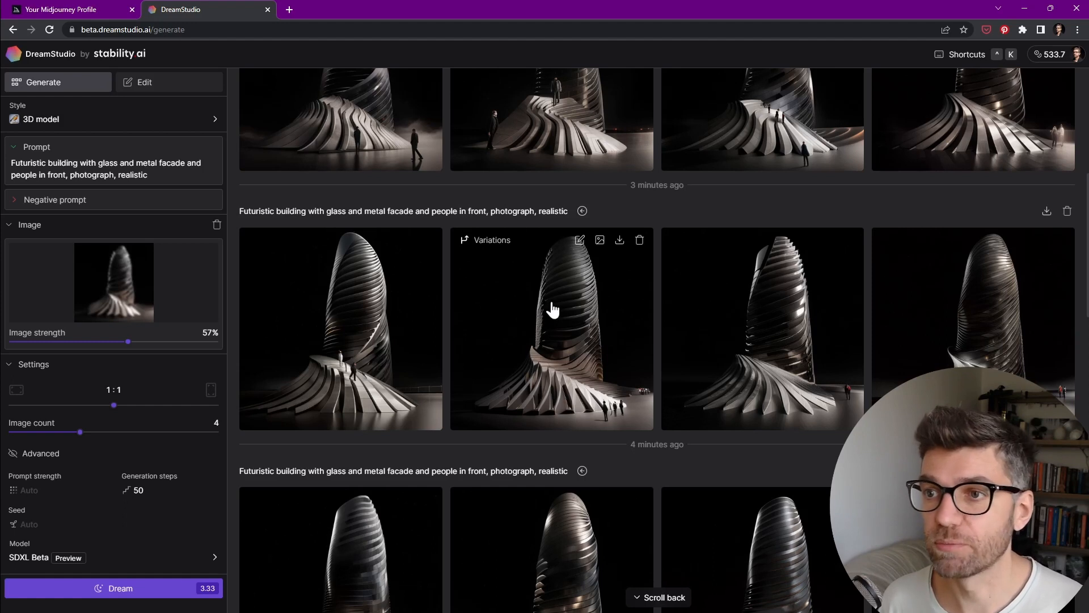
pyautogui.scroll(7, 806, 338)
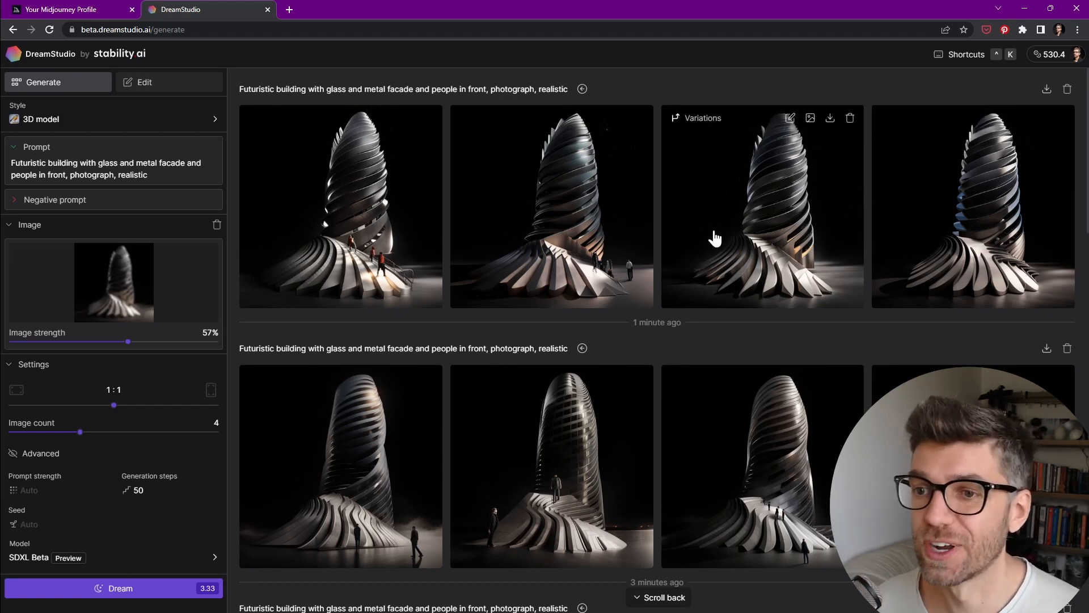
# Generate variations of the fourth image in an older set, the dark tower with the overlapping curved shell.
pyautogui.scroll(-6, 873, 241)
pyautogui.scroll(-5, 1014, 237)
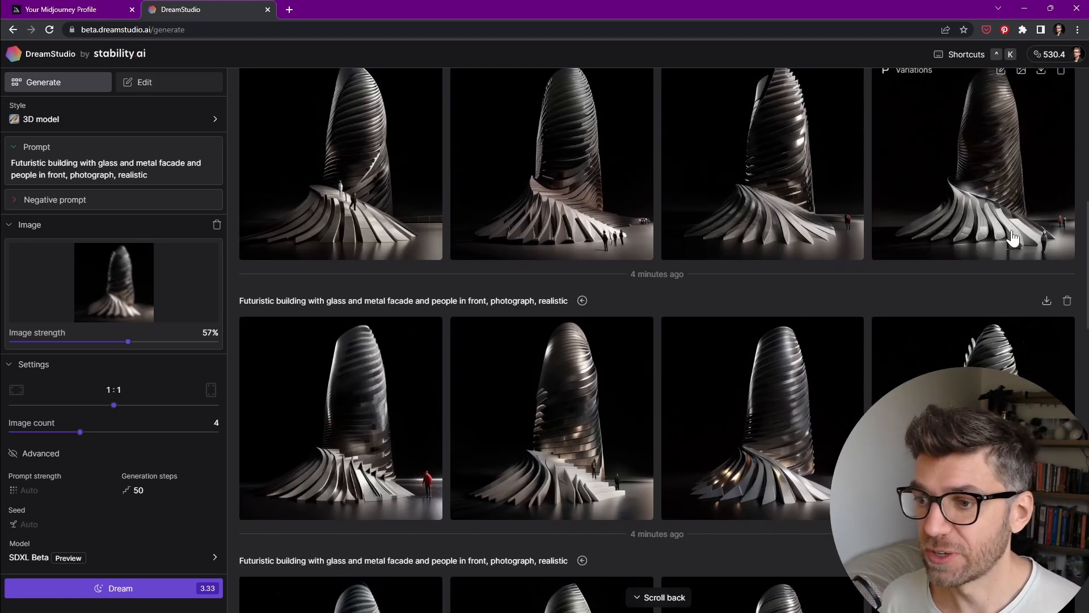
pyautogui.scroll(-5, 953, 289)
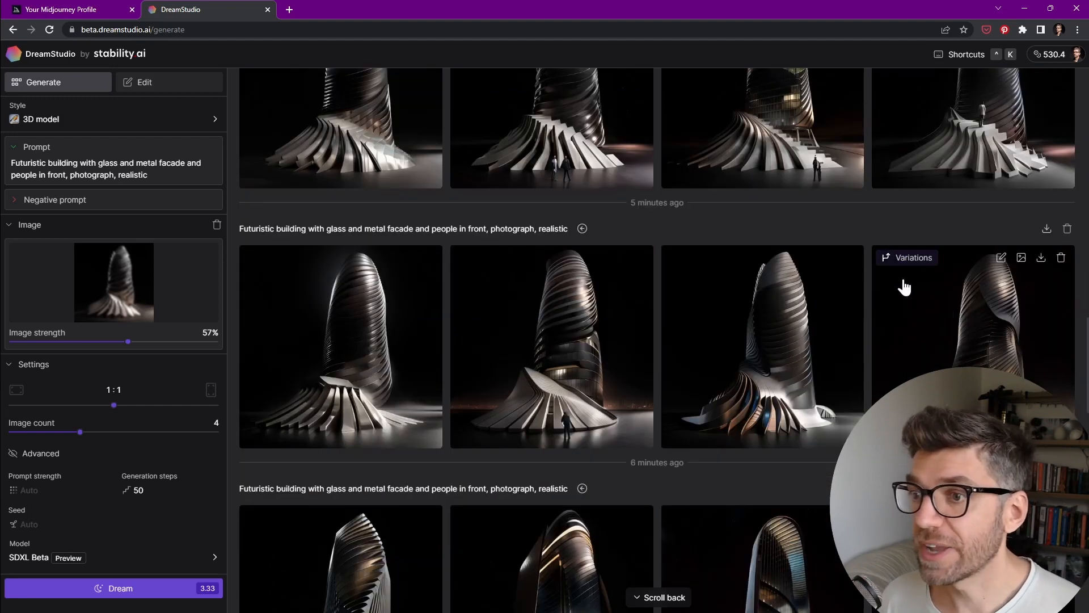
pyautogui.click(910, 266)
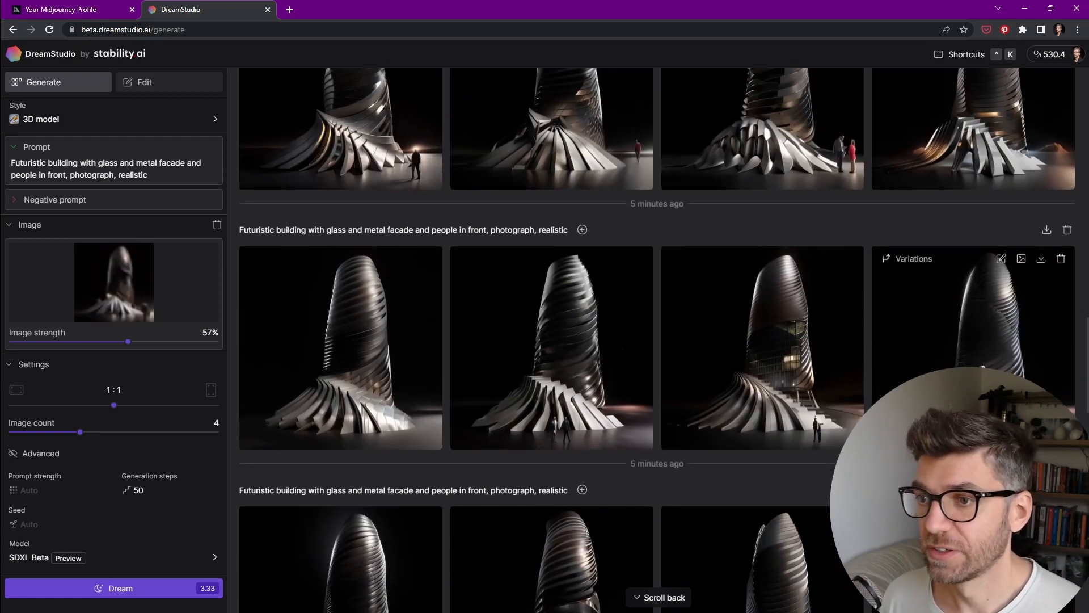
pyautogui.scroll(6, 966, 359)
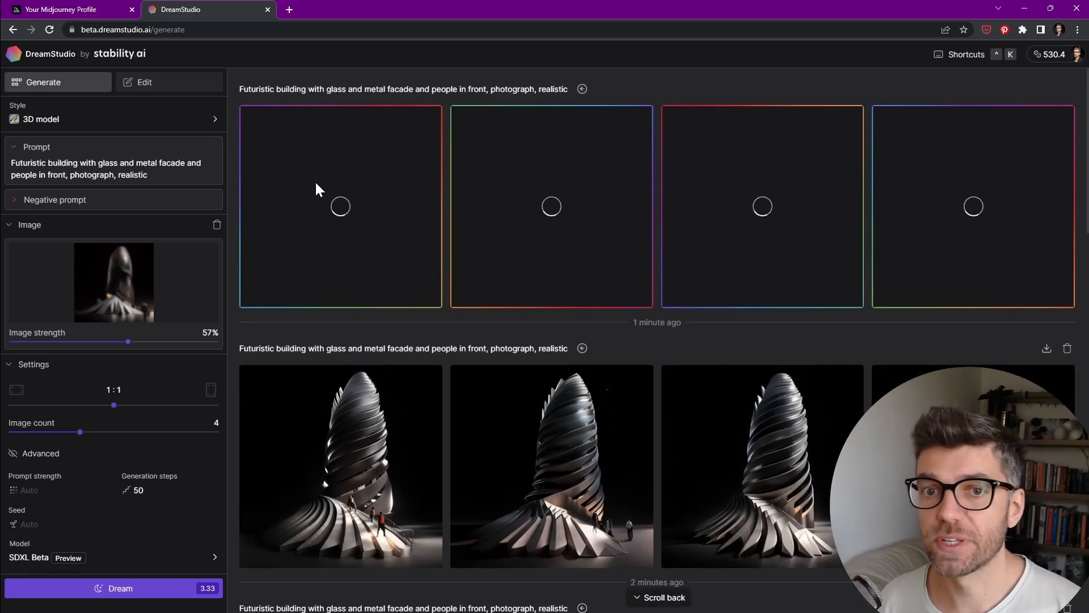
# Check the negative prompt and view the new variations of the curved-shell tower enlarged.
pyautogui.click(20, 200)
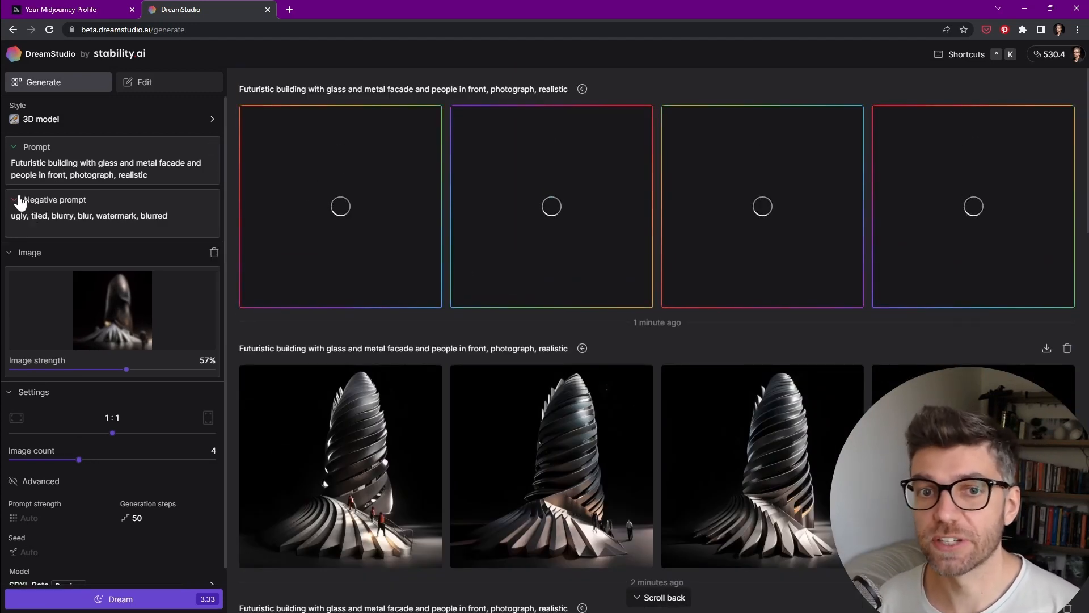
pyautogui.click(20, 200)
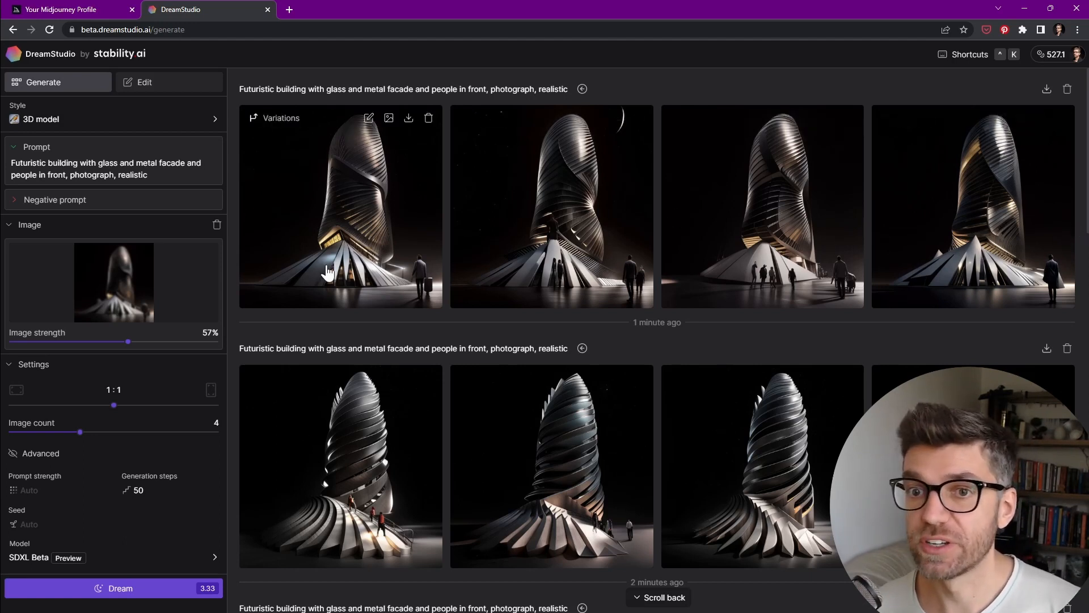
pyautogui.click(352, 239)
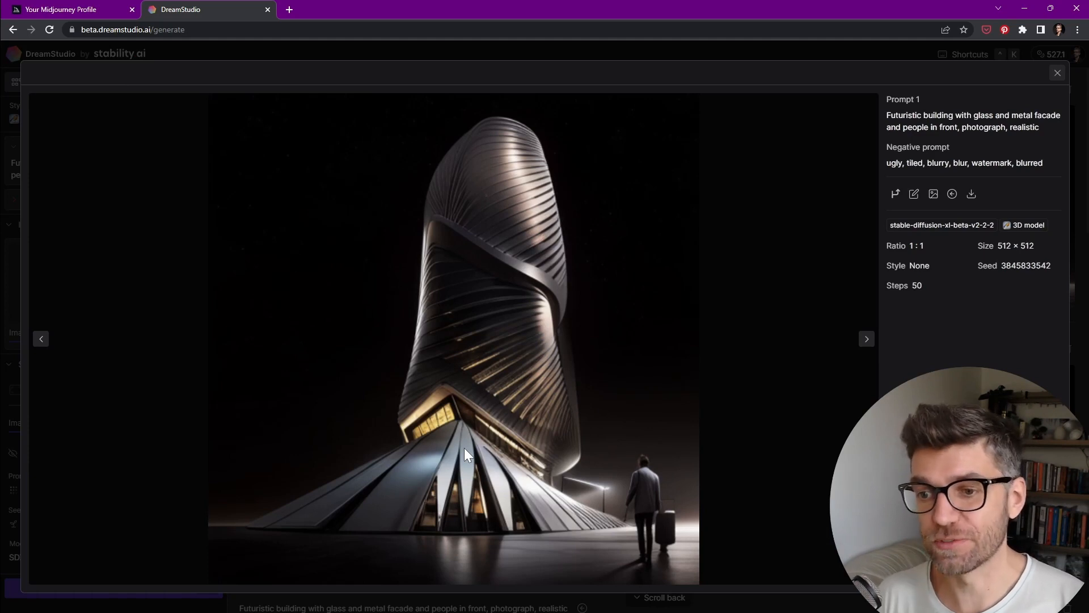
pyautogui.press('Right')
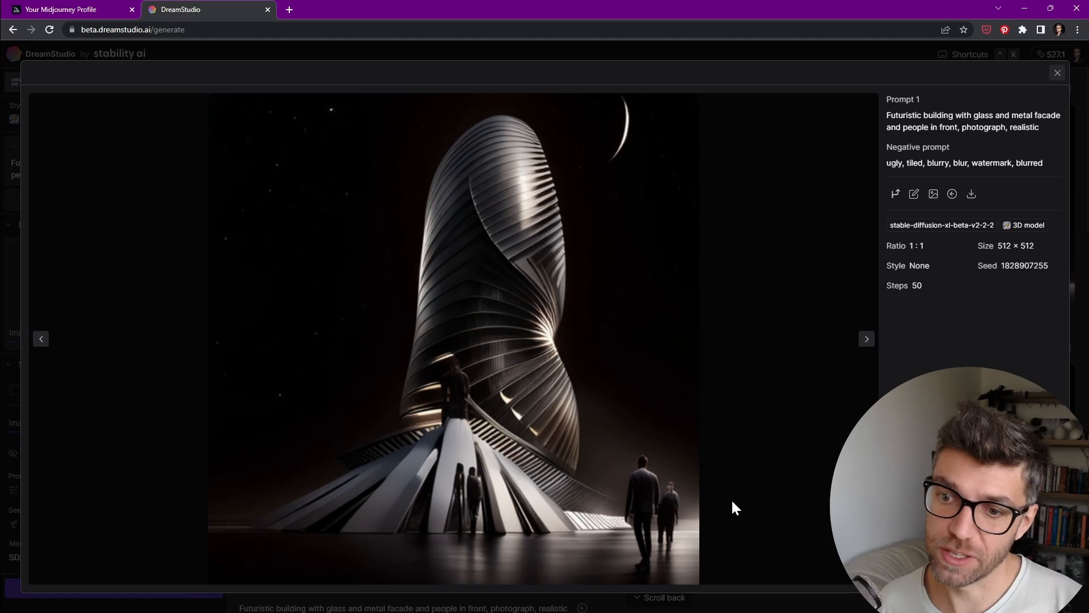
pyautogui.press('Right')
pyautogui.press('Right')
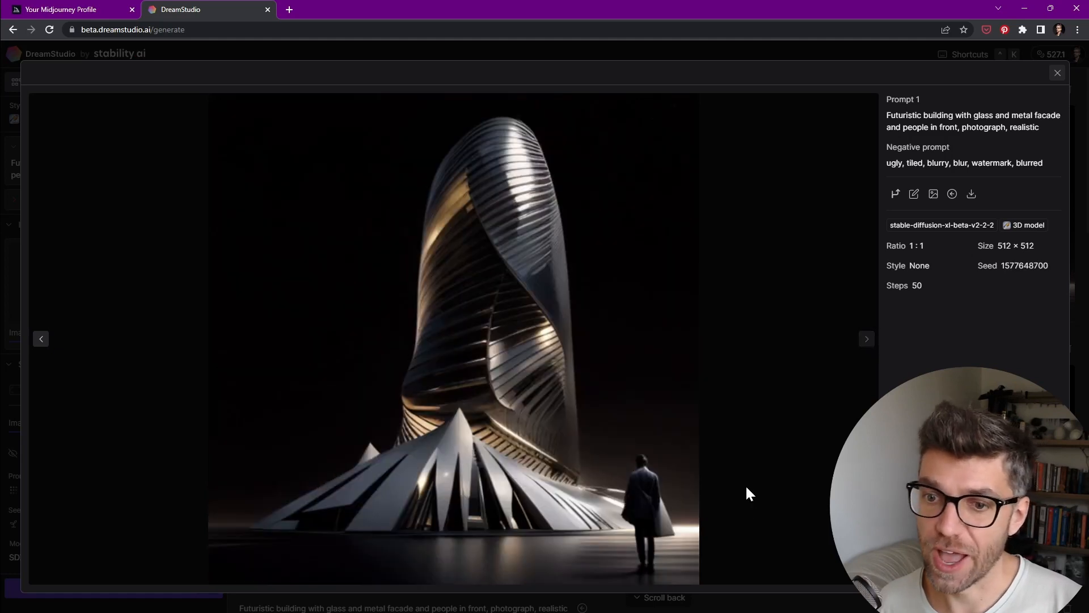
pyautogui.press('Left')
pyautogui.press('Right')
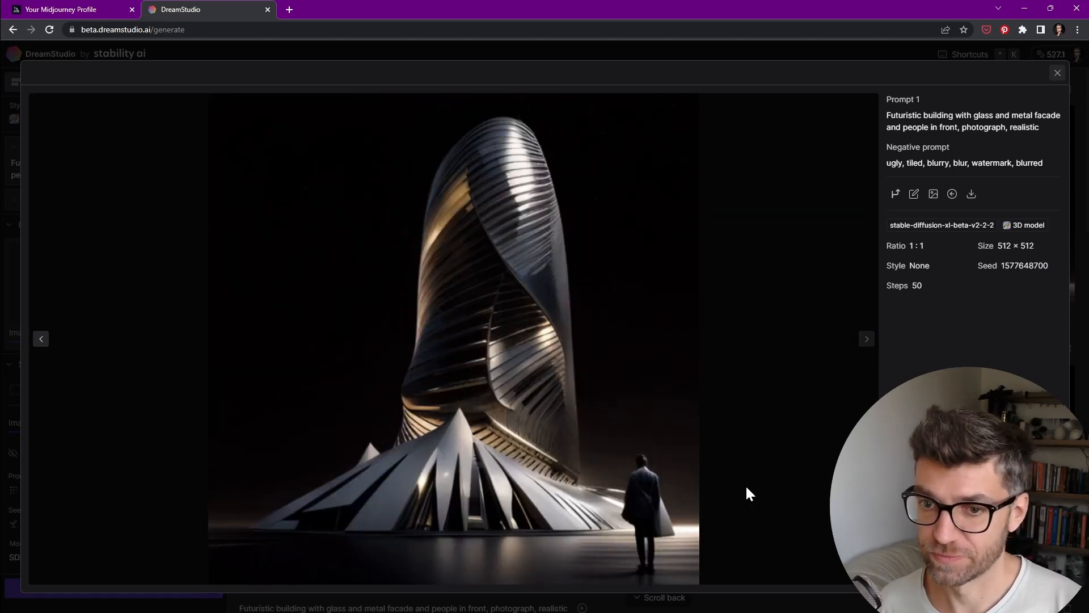
pyautogui.press('Escape')
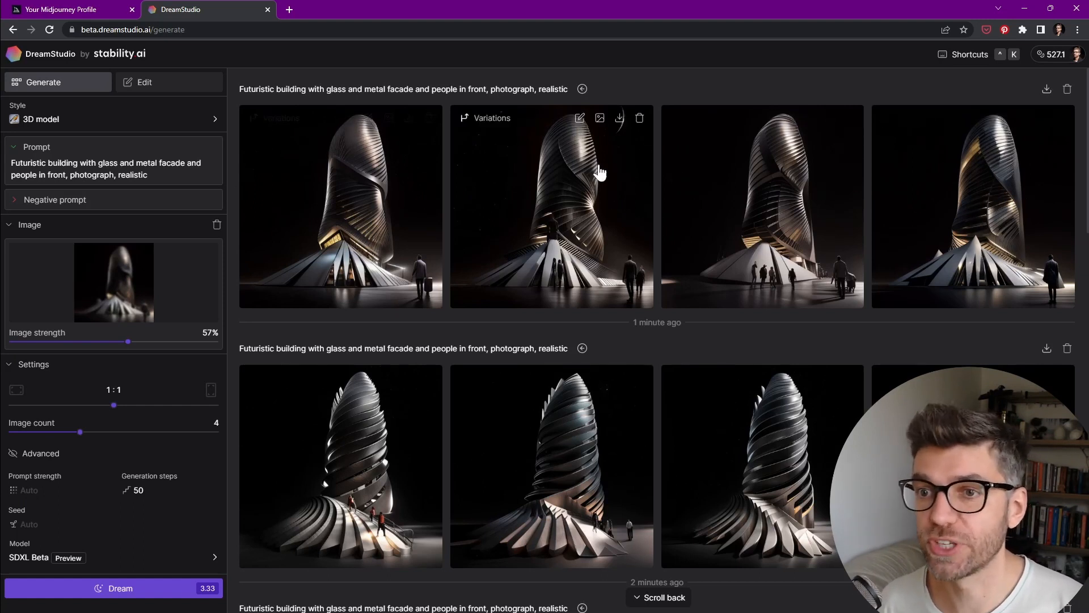
# Generate variations of the first image in the newest set and view the results enlarged.
pyautogui.click(277, 118)
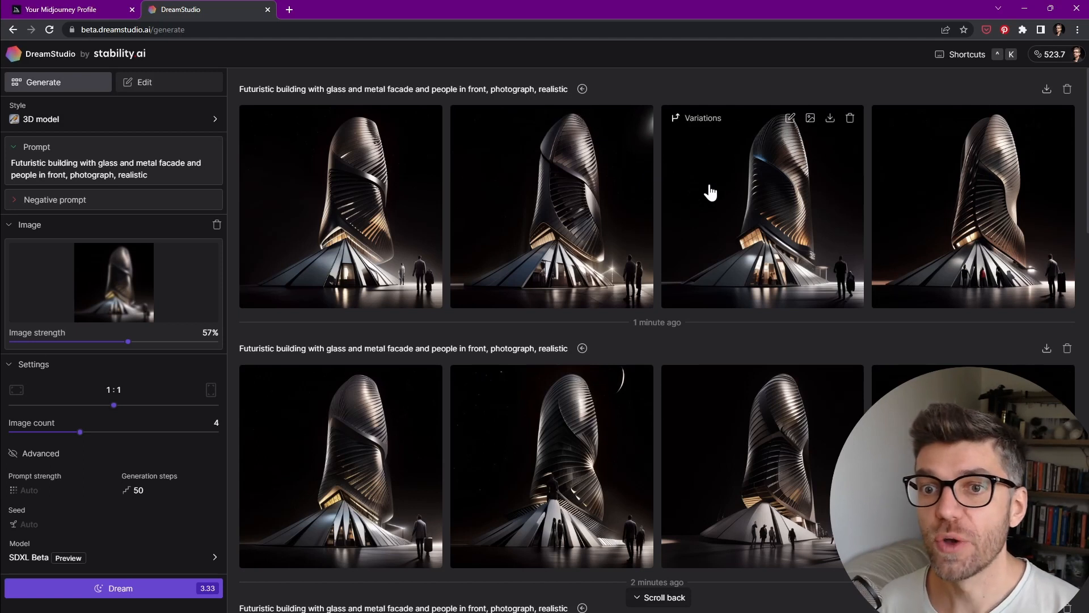
pyautogui.click(415, 194)
pyautogui.press('Right')
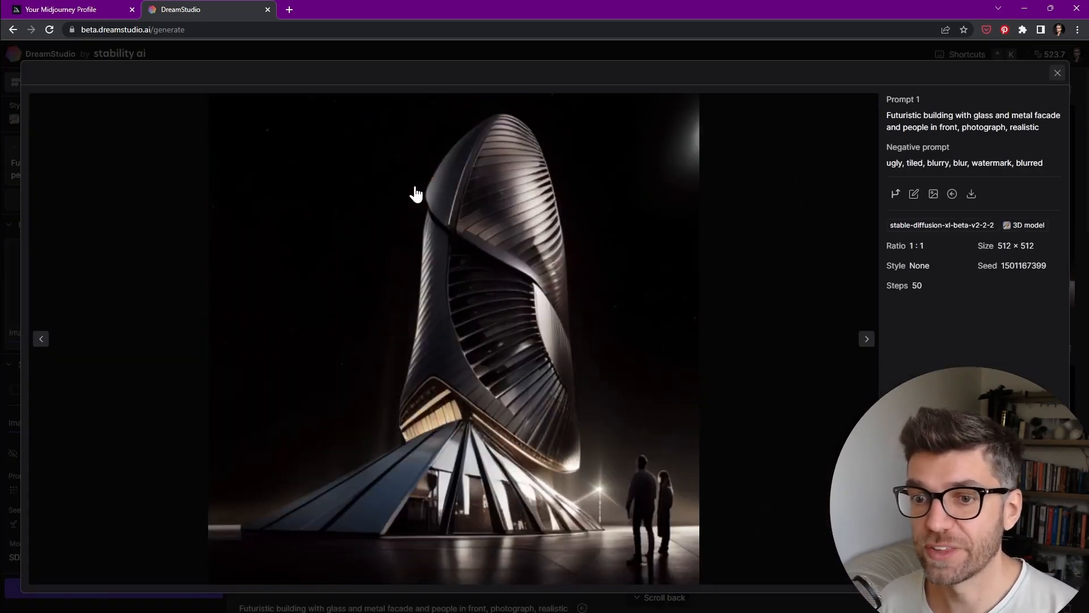
pyautogui.press('Right')
pyautogui.press('Right')
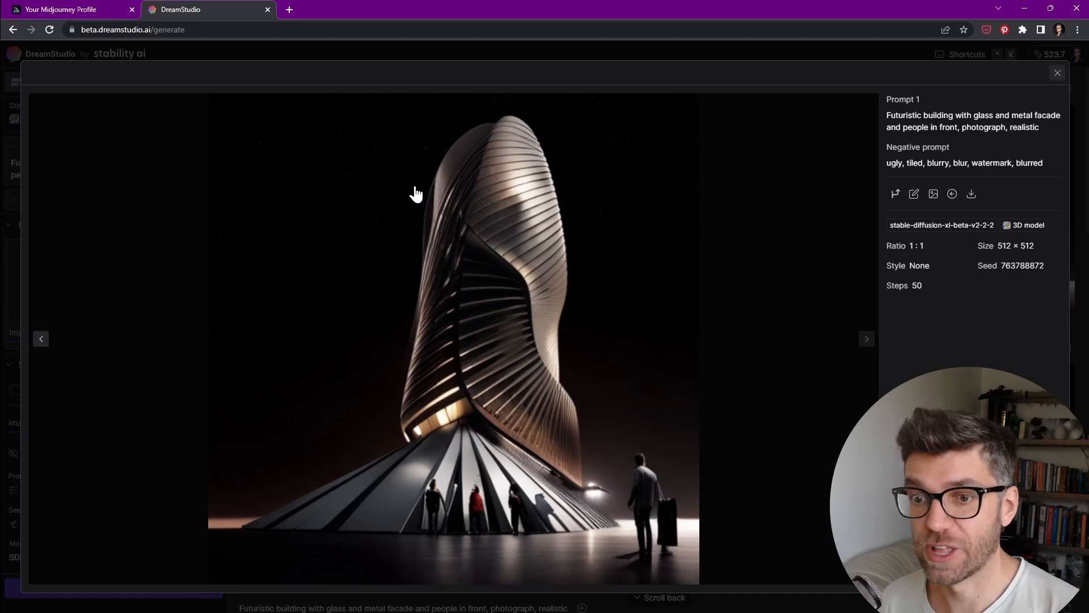
pyautogui.press('Escape')
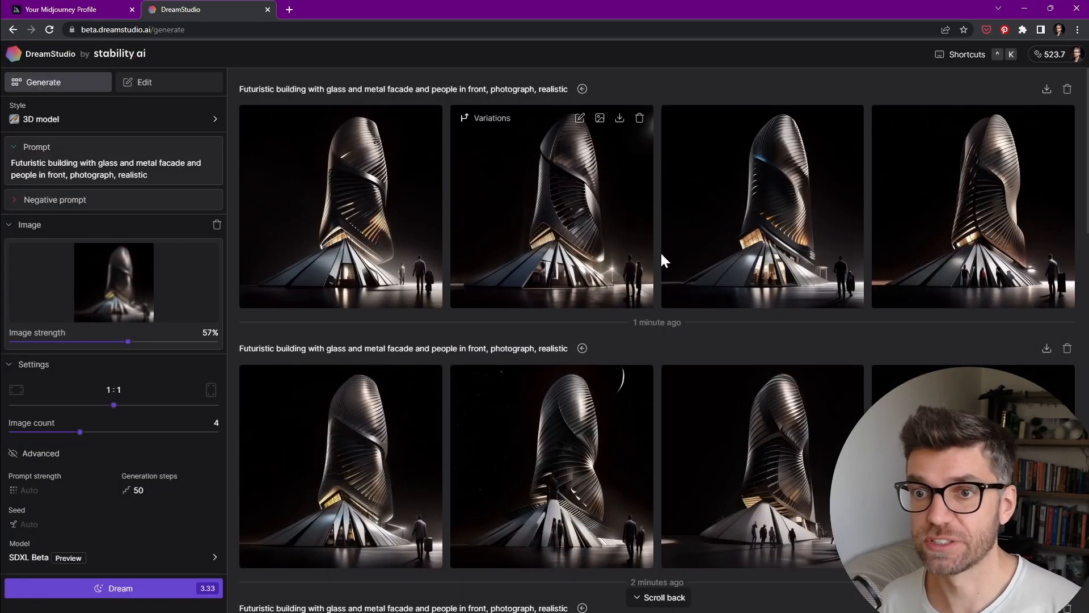
# Generate a further round of variations of the tower with the lit conical base and compare it with the earlier sets.
pyautogui.moveTo(1041, 283)
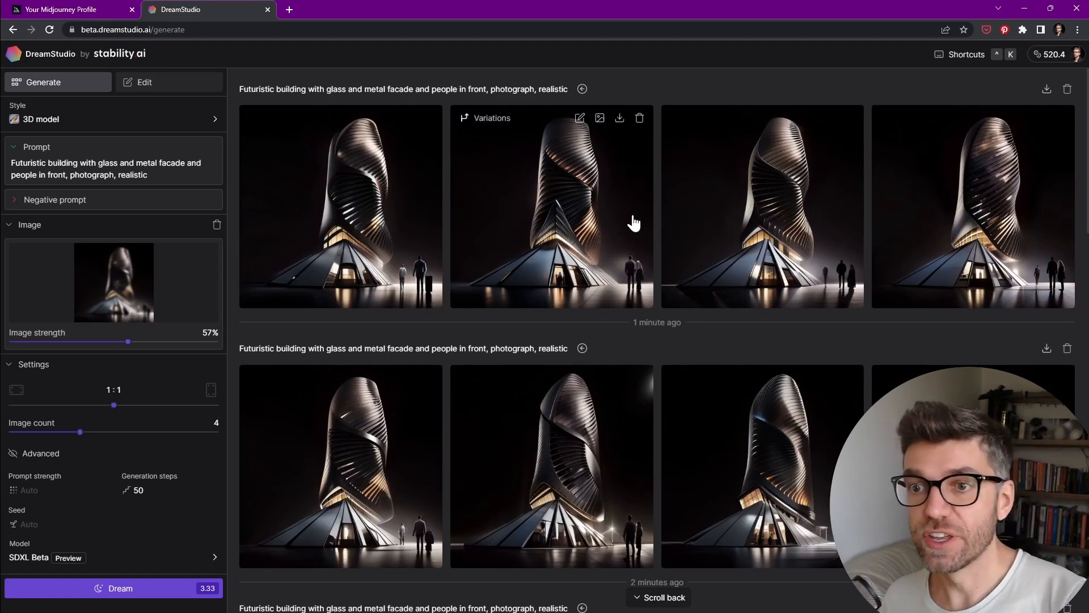
pyautogui.scroll(-5, 633, 223)
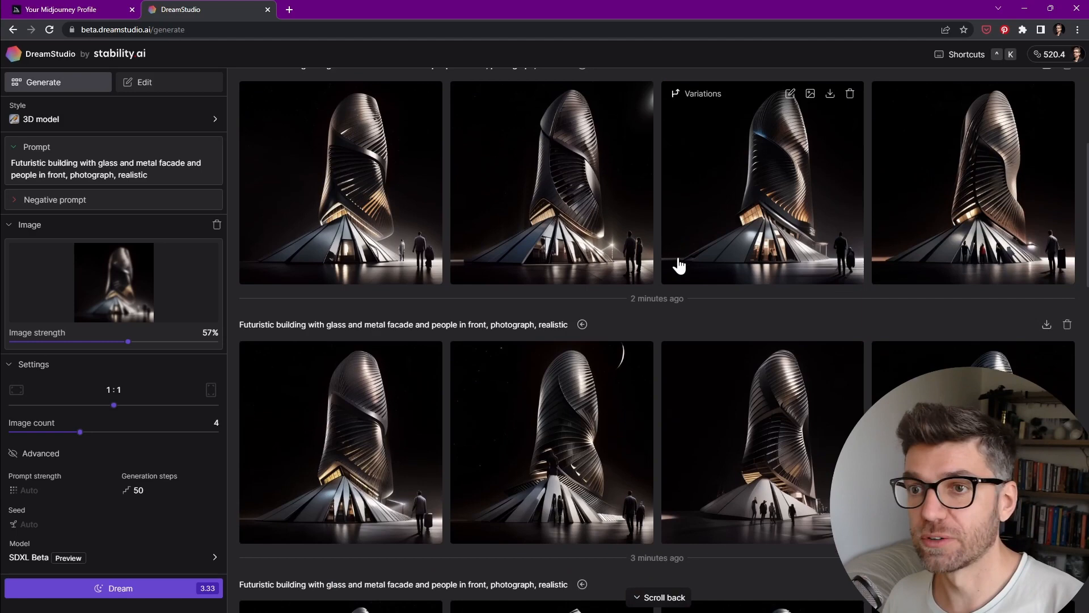
pyautogui.scroll(5, 679, 265)
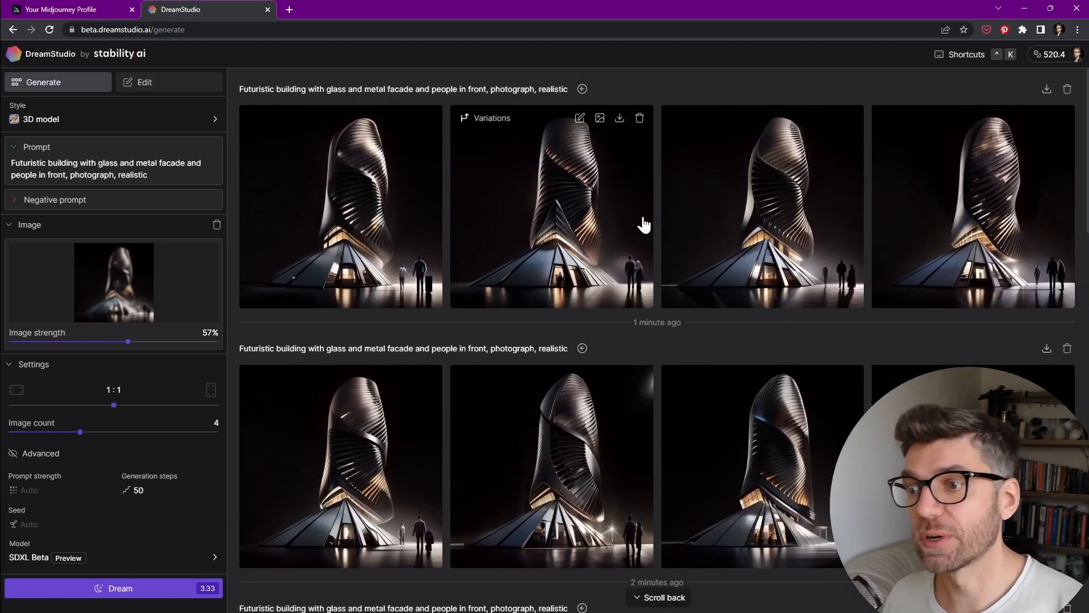
pyautogui.scroll(-13, 653, 227)
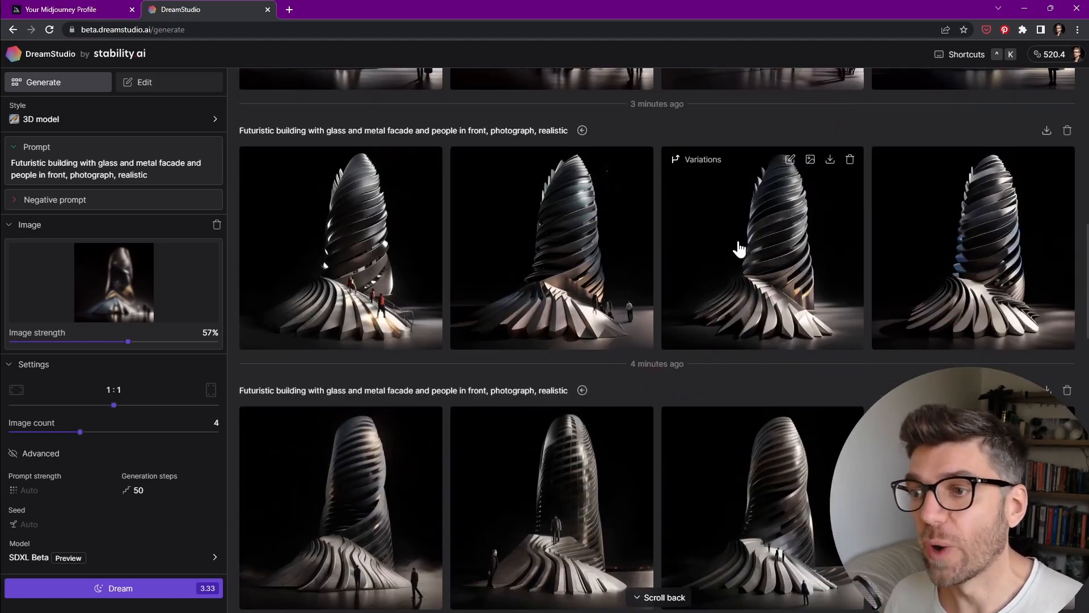
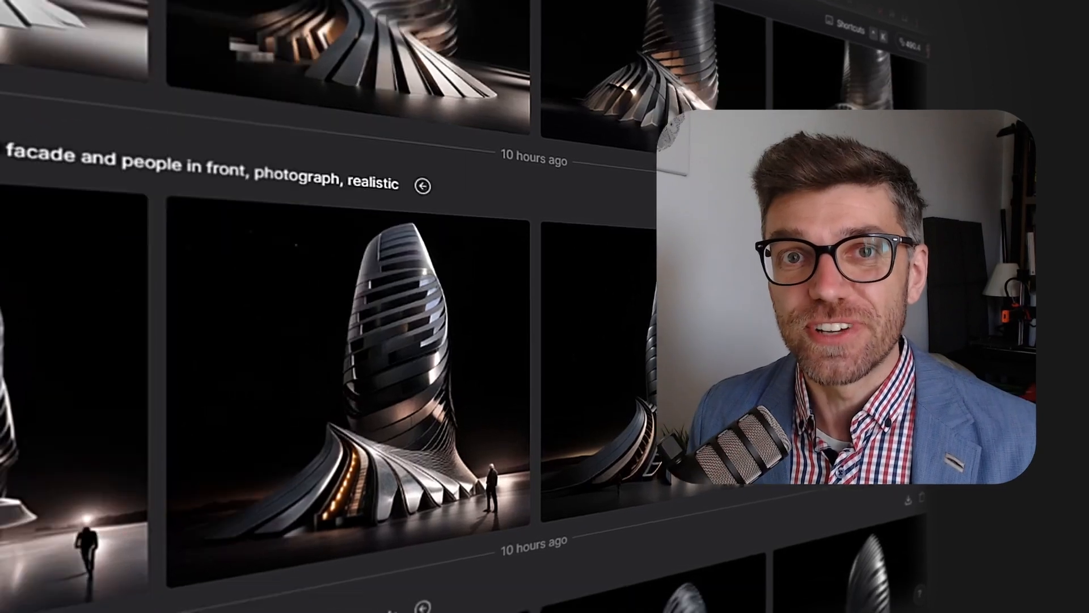
pyautogui.scroll(-20, 363, 341)
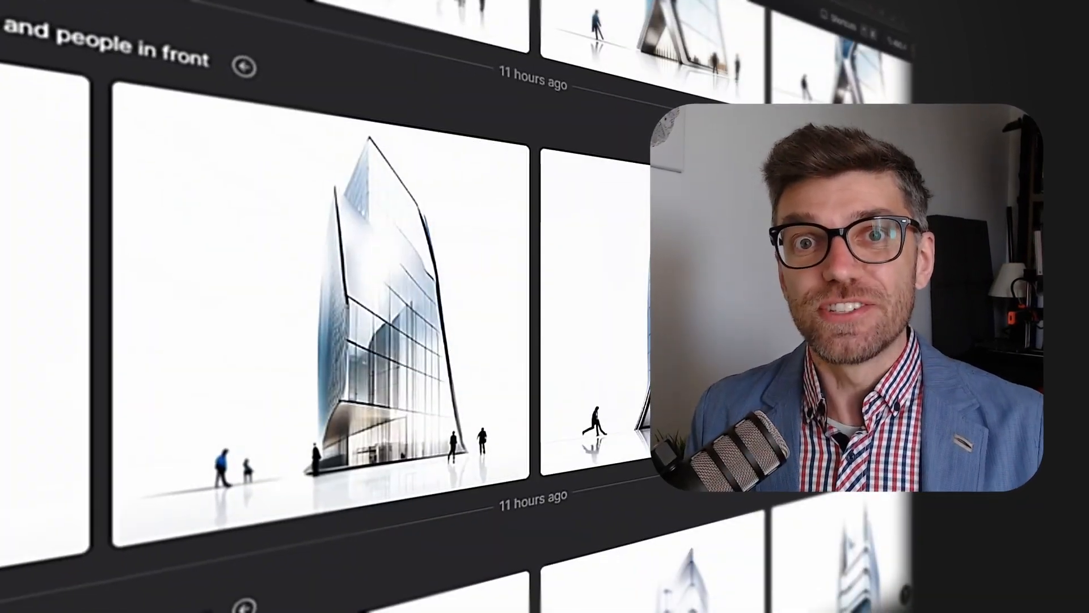
pyautogui.scroll(-20, 364, 341)
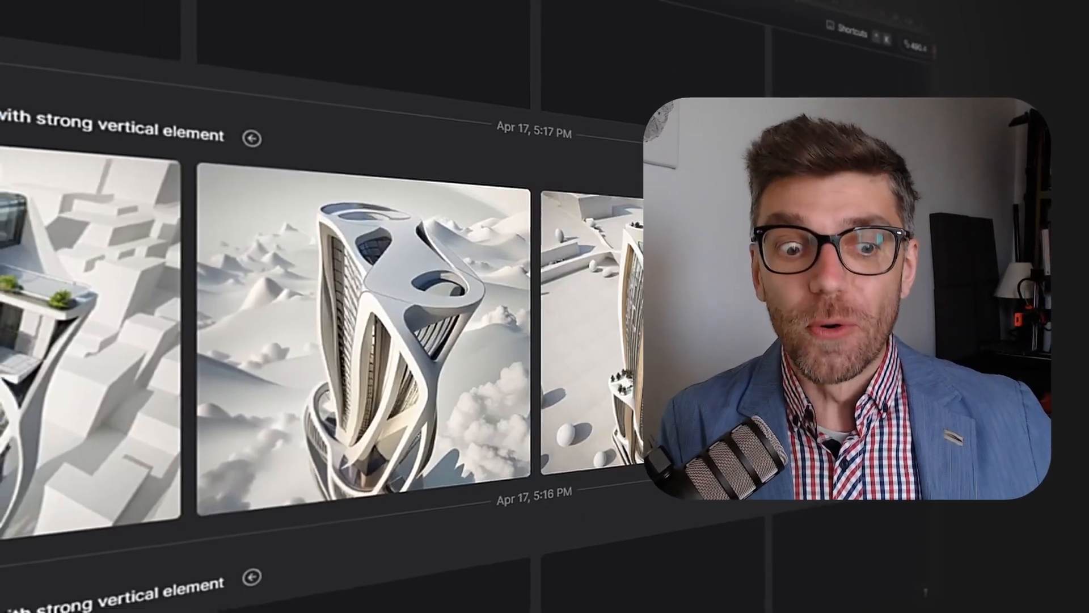
pyautogui.scroll(-20, 364, 341)
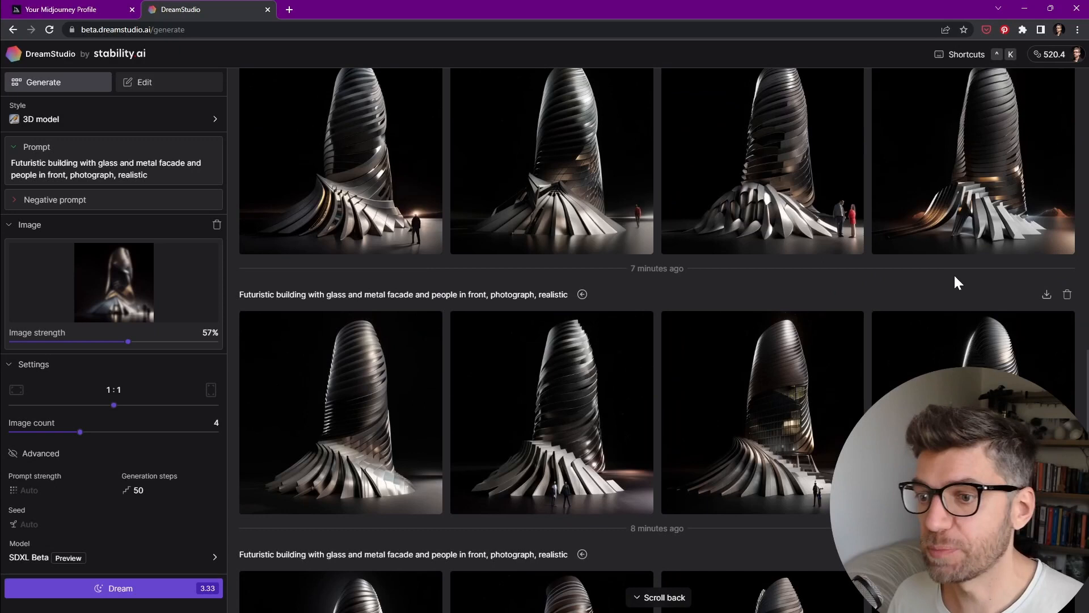
# Generate variations of the third image in an older set, the tower with flowing coloured ribs at its base, and view them enlarged.
pyautogui.scroll(-4, 956, 279)
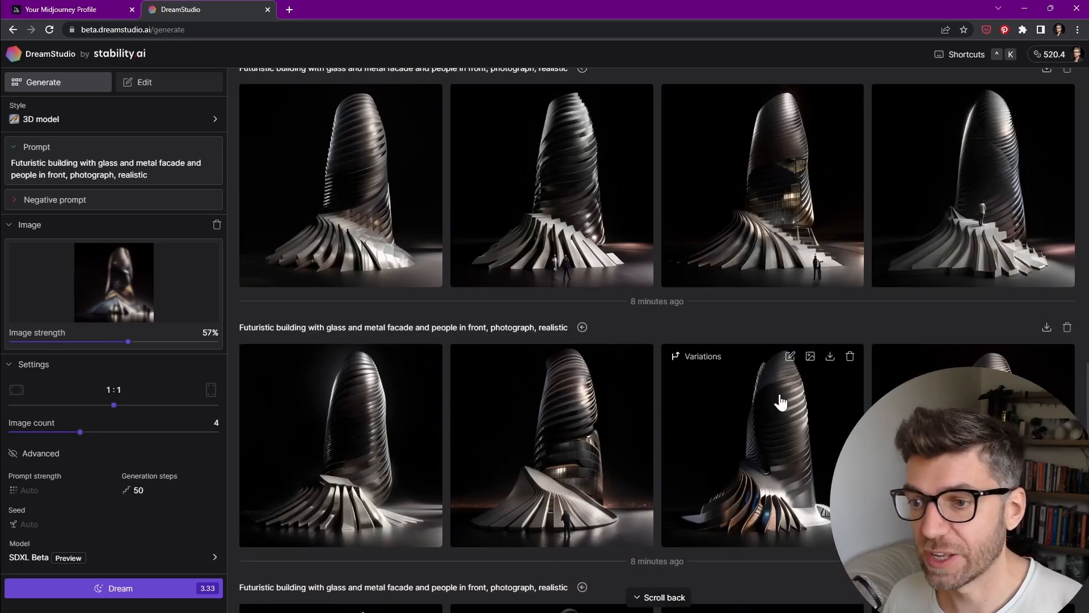
pyautogui.click(693, 357)
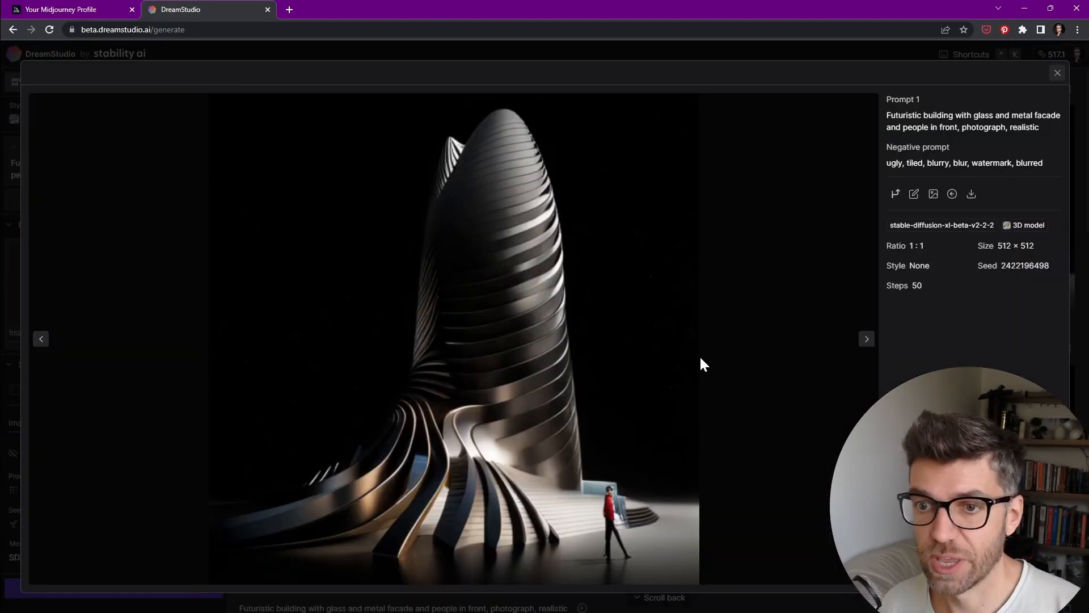
pyautogui.press('Right')
pyautogui.press('Right')
pyautogui.press('Right')
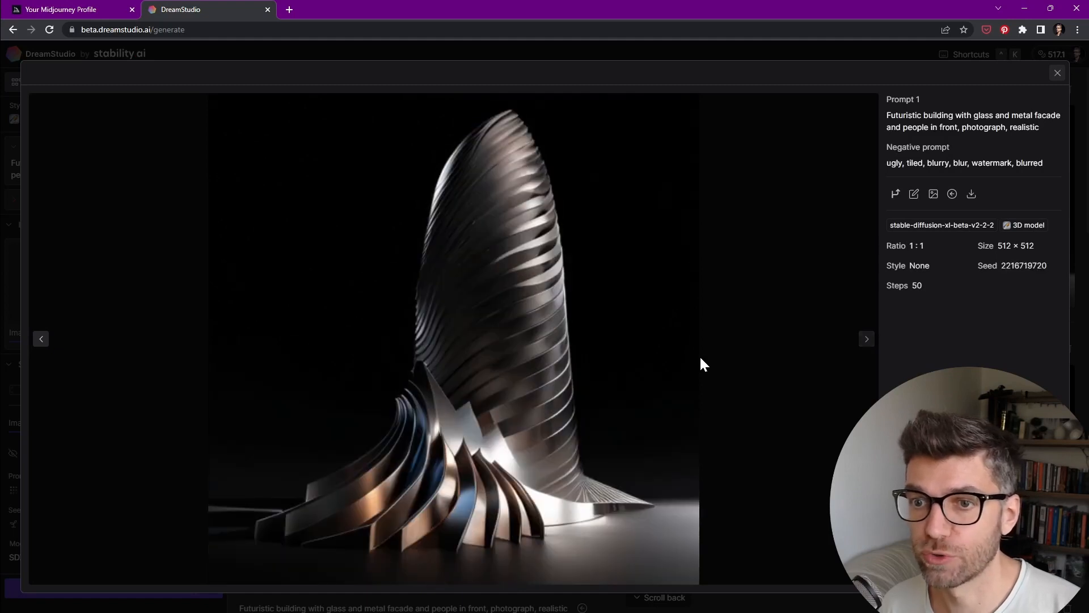
pyautogui.press('Left')
pyautogui.press('Right')
pyautogui.press('Escape')
# Generate variations of the newest set's fourth image and of the second image that results, and view a new tower enlarged.
pyautogui.click(907, 119)
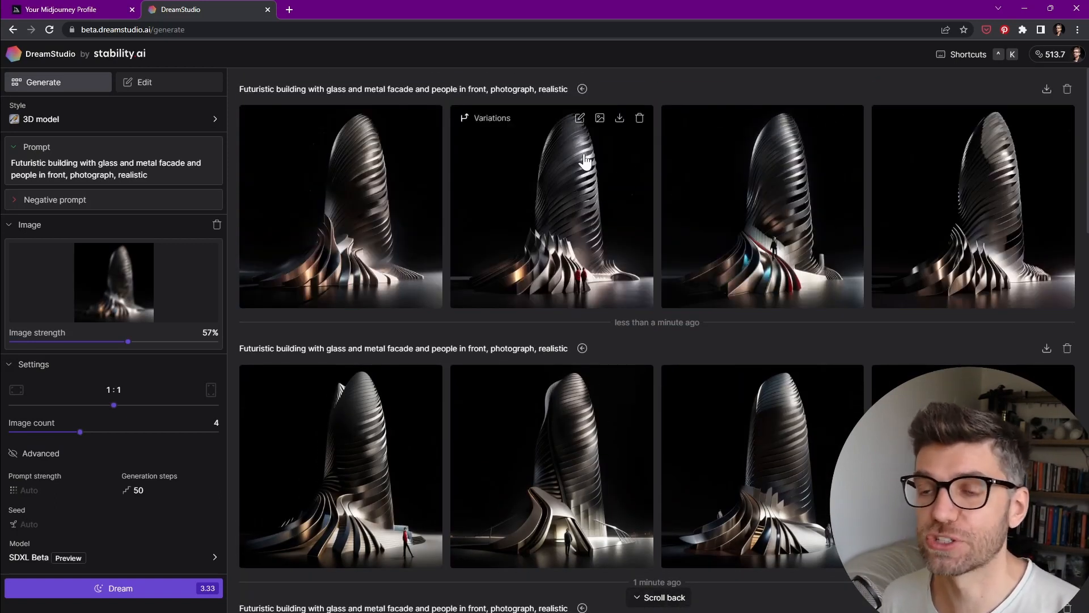
pyautogui.click(482, 119)
pyautogui.click(813, 375)
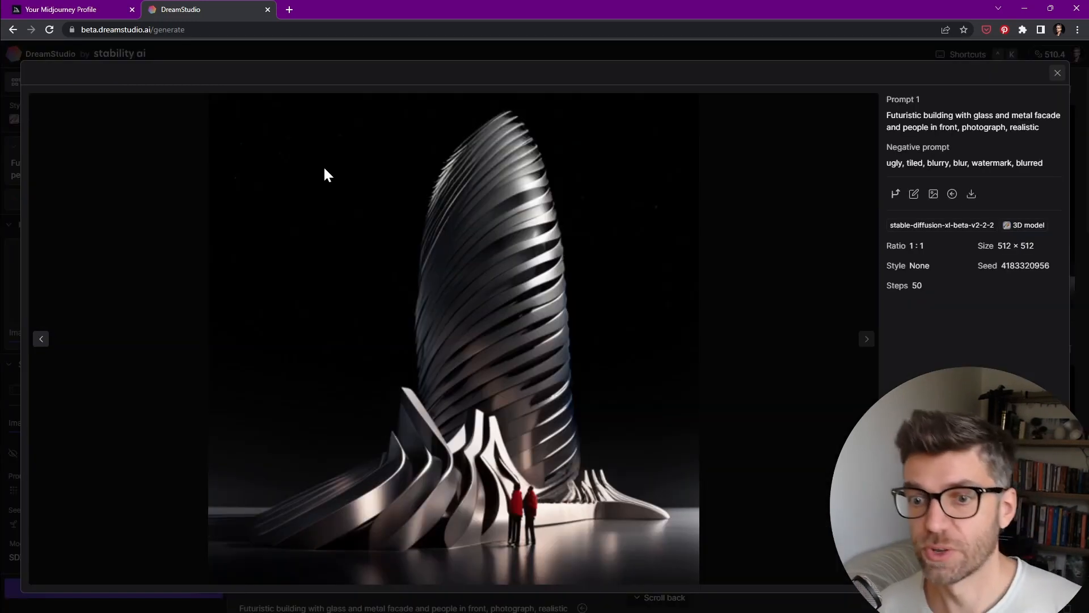
pyautogui.click(323, 167)
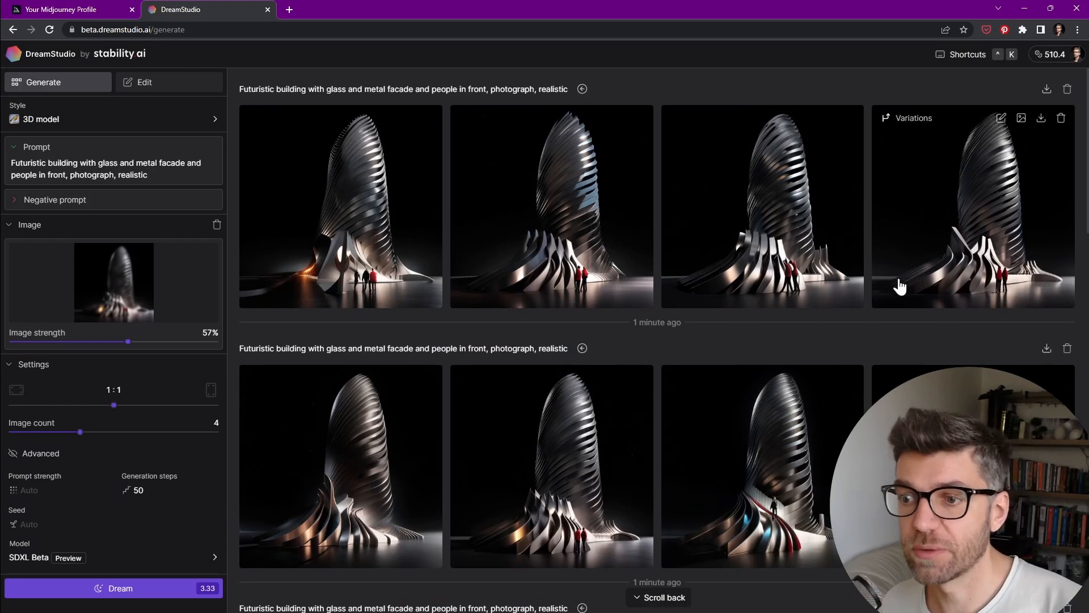
# Look back through the earlier image sets for another tower design to develop.
pyautogui.scroll(-15, 899, 283)
pyautogui.scroll(-15, 902, 289)
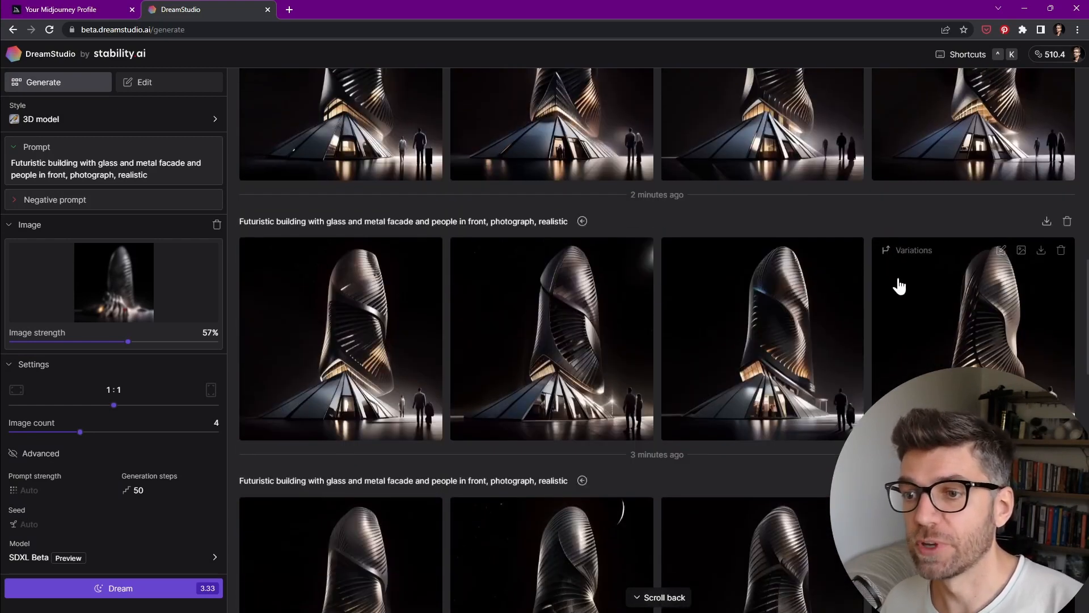
pyautogui.scroll(-15, 915, 301)
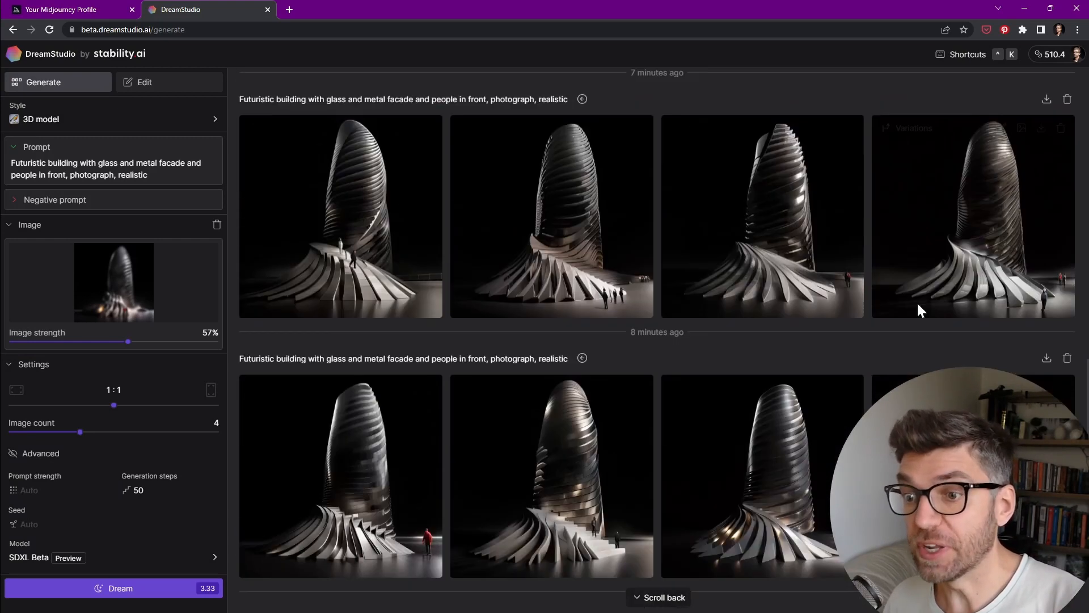
pyautogui.scroll(-3, 919, 308)
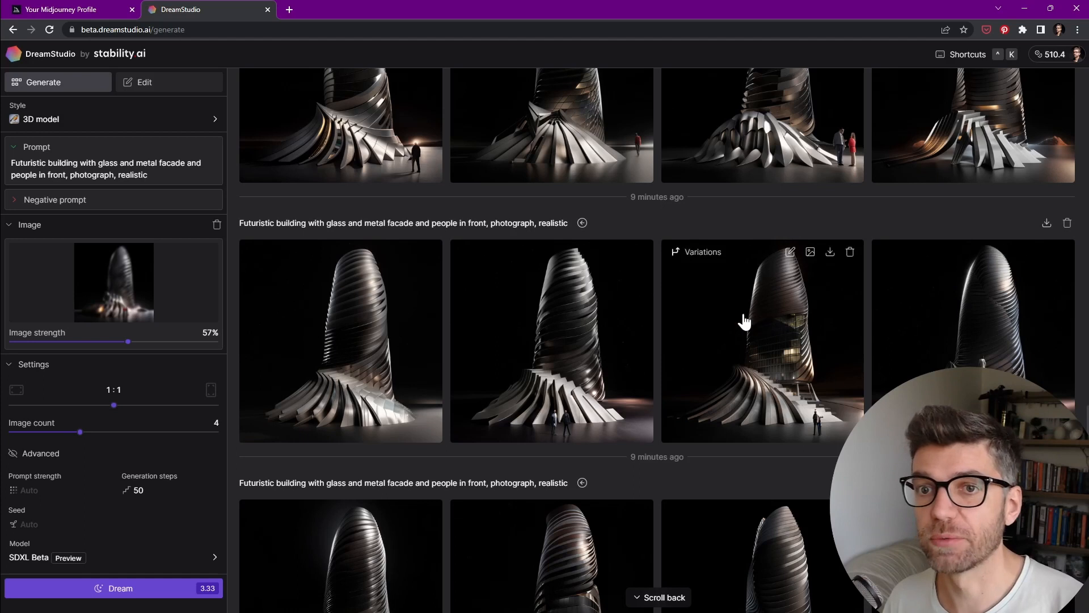
# Compare the earlier sets of ribbed-base towers with the older set of lit, glass-fronted buildings to trace how the design evolved.
pyautogui.scroll(3, 454, 255)
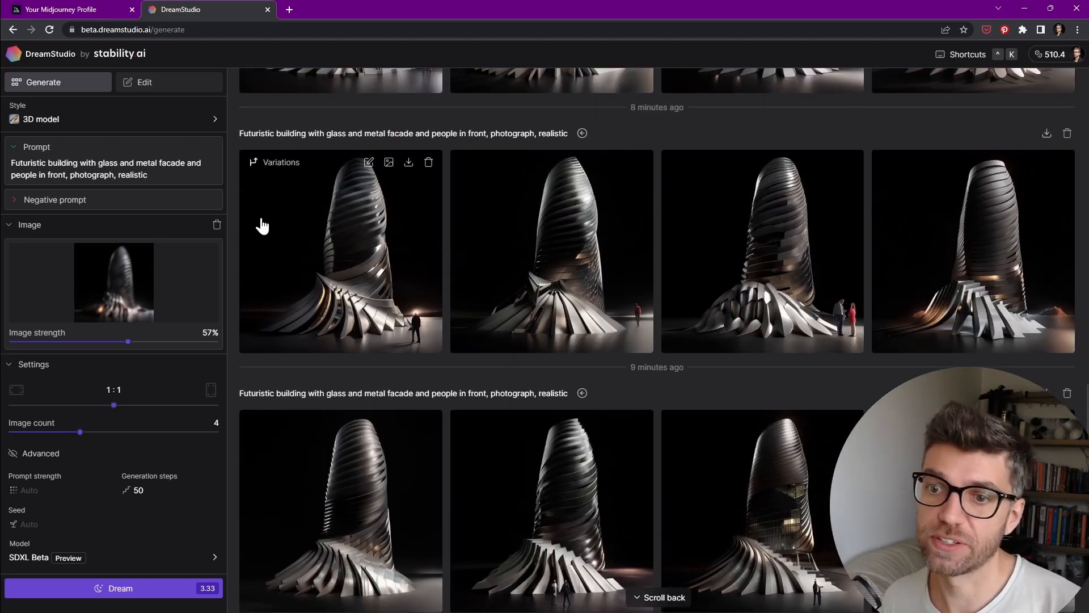
pyautogui.scroll(5, 272, 171)
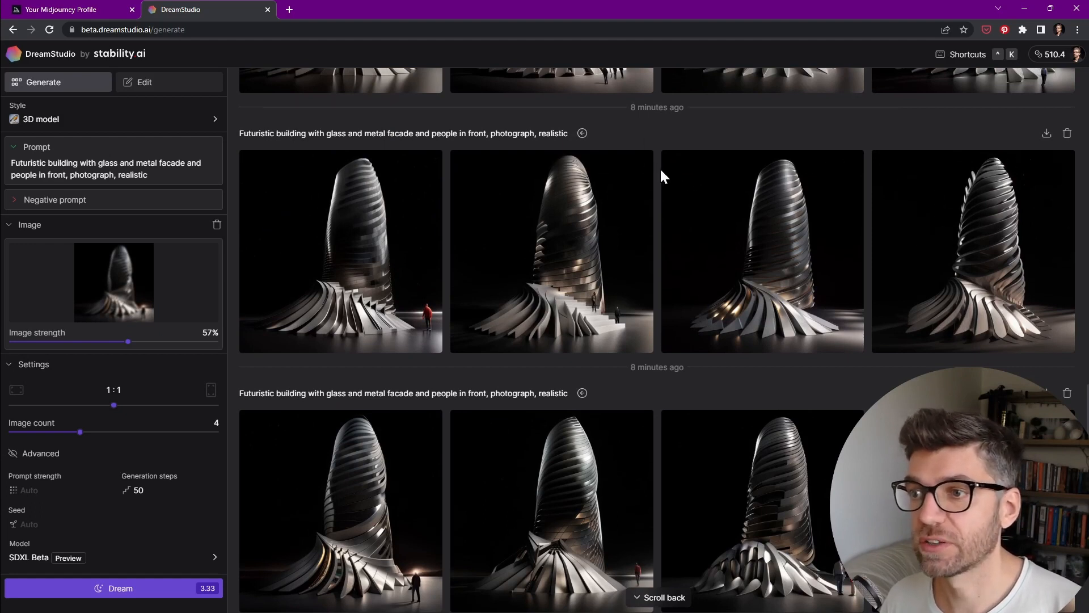
pyautogui.scroll(5, 674, 170)
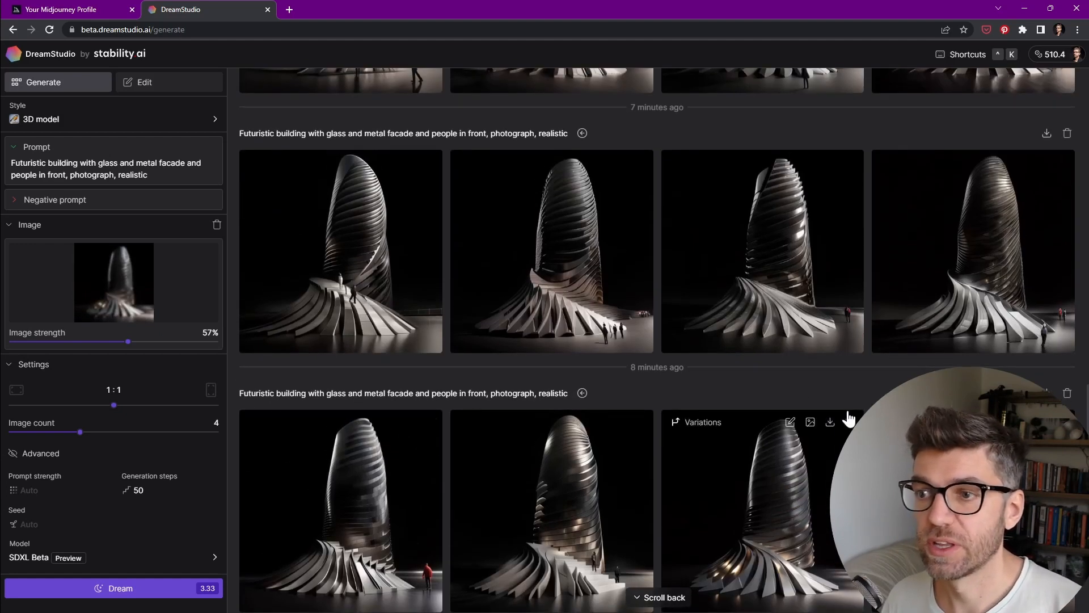
pyautogui.scroll(-10, 866, 364)
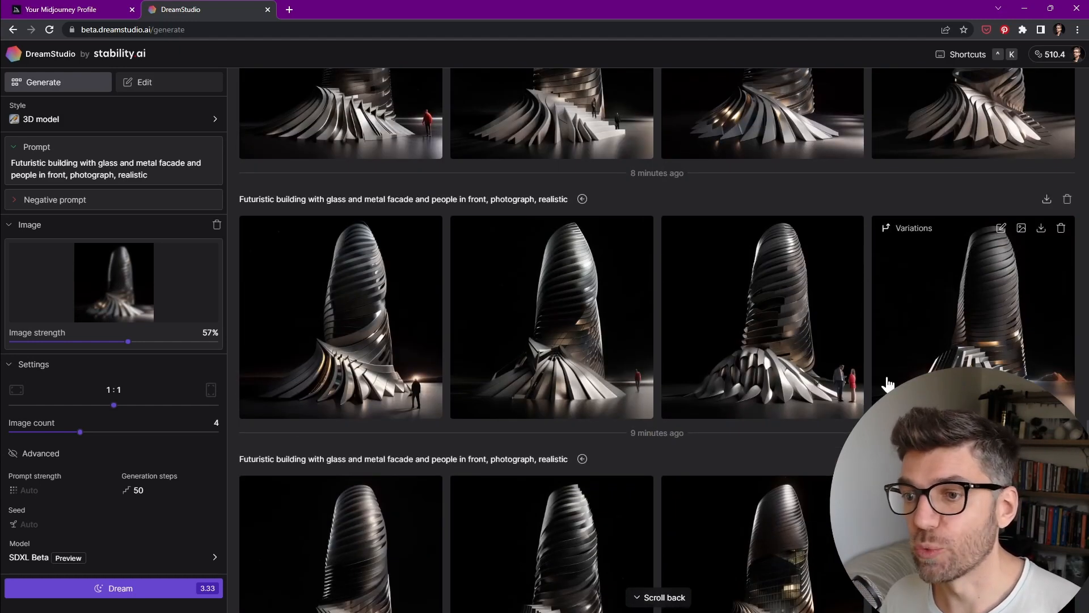
pyautogui.scroll(-8, 888, 380)
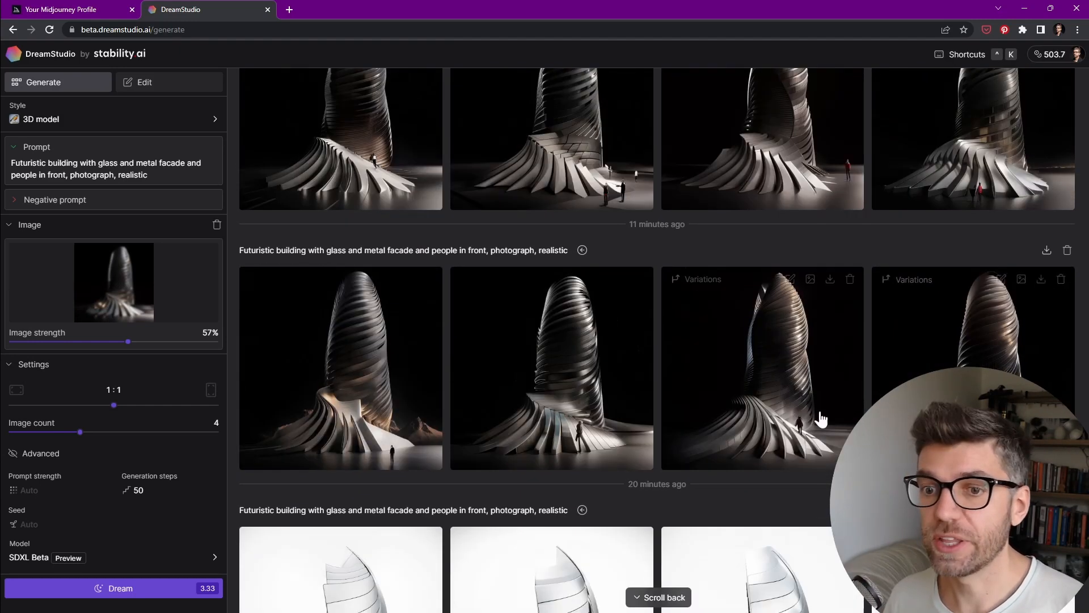
pyautogui.scroll(7, 813, 409)
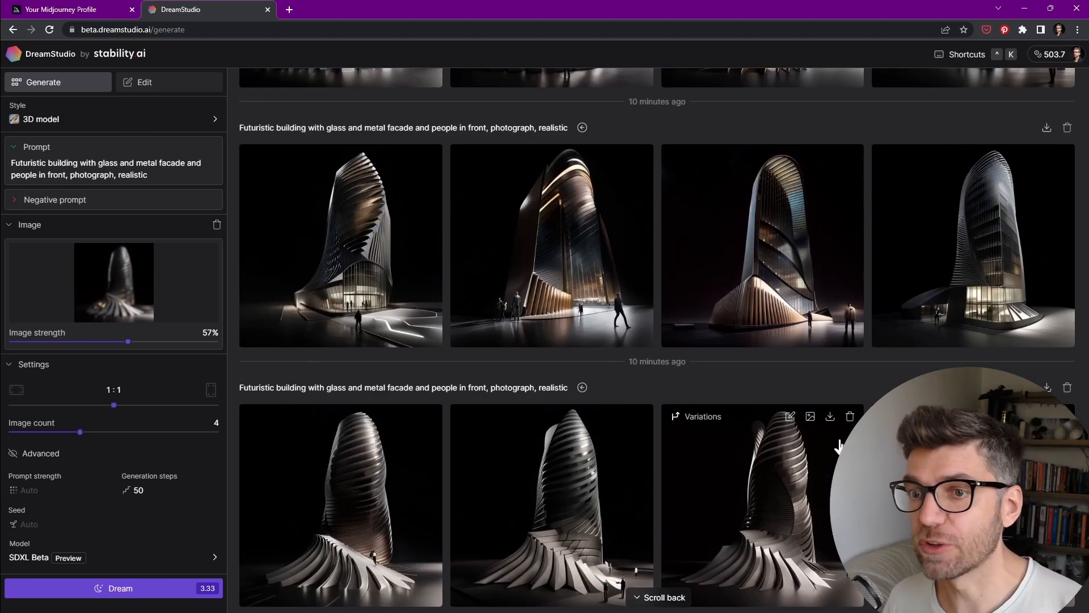
pyautogui.scroll(2, 845, 431)
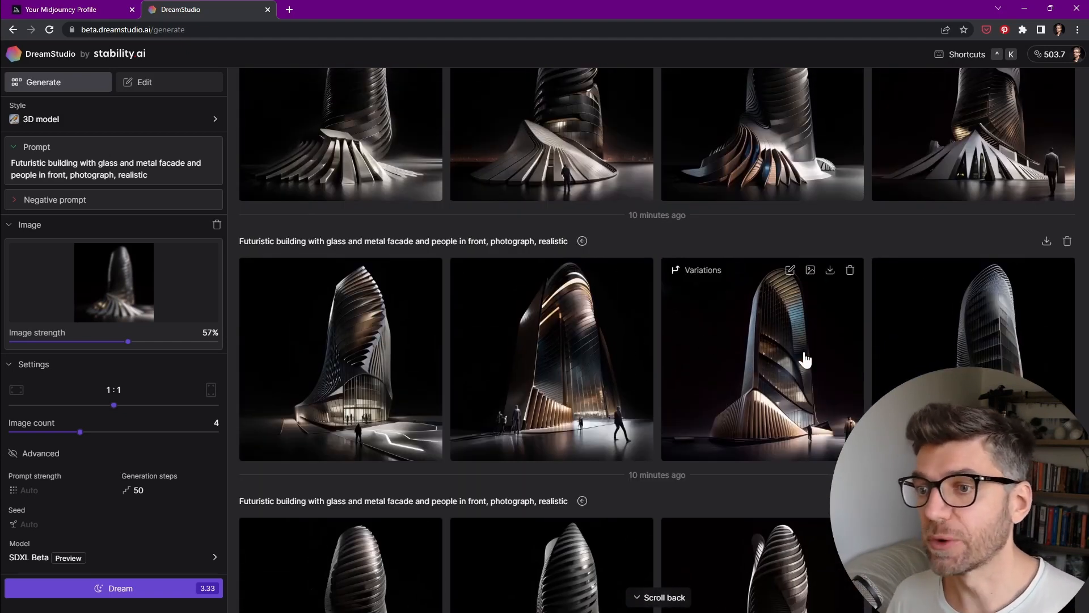
pyautogui.scroll(3, 849, 334)
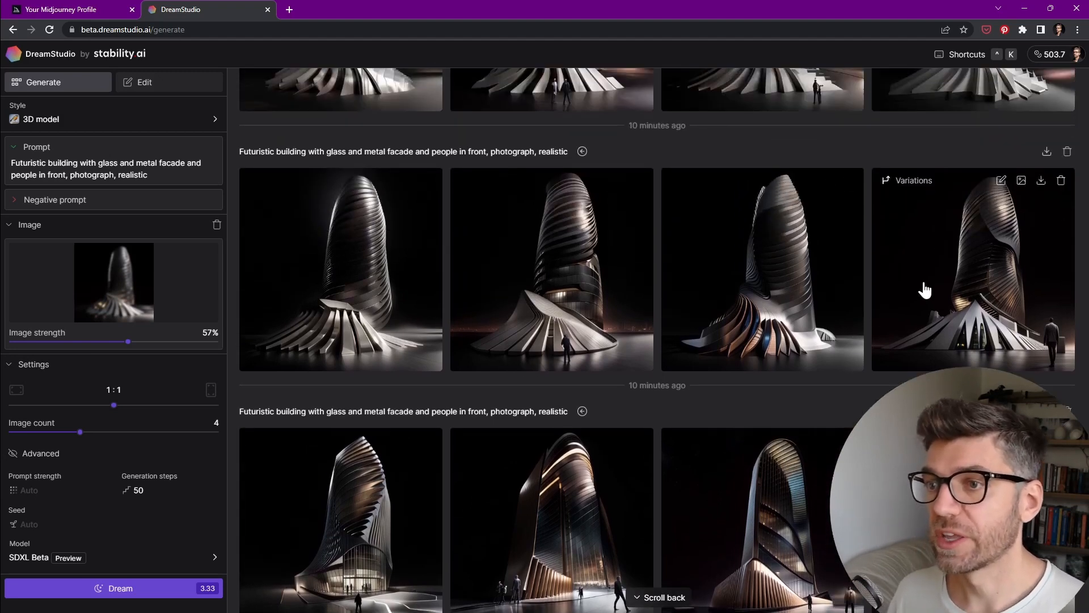
pyautogui.scroll(3, 924, 283)
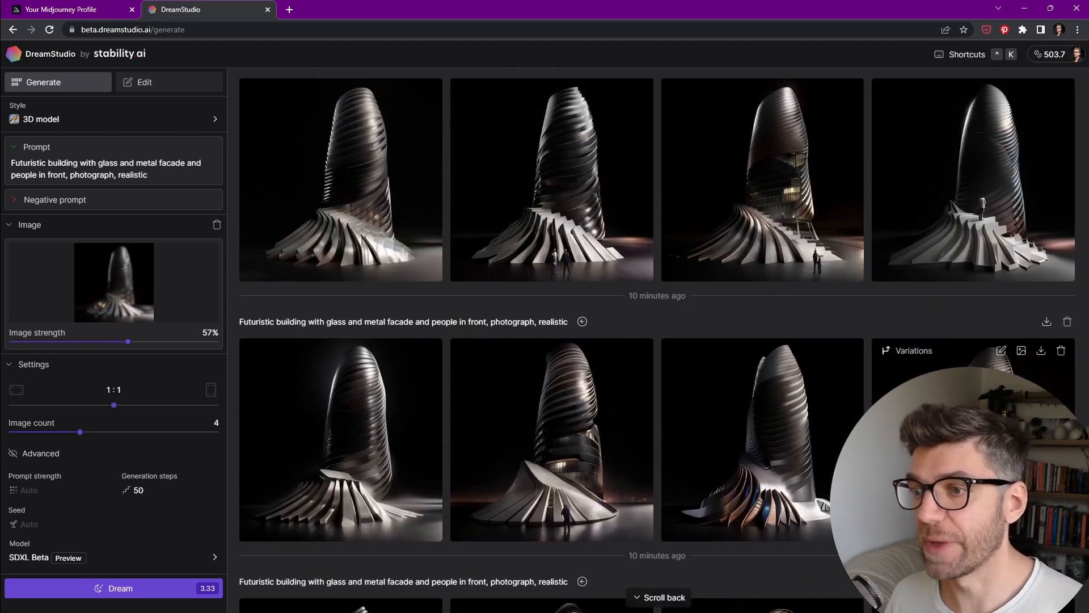
pyautogui.scroll(-3, 919, 398)
pyautogui.scroll(-3, 919, 397)
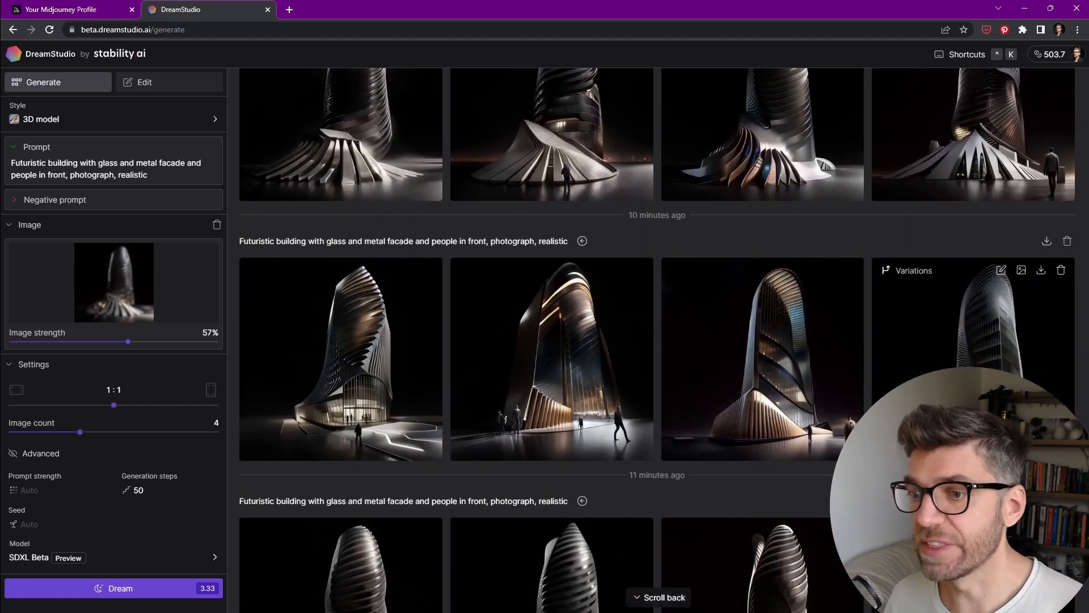
pyautogui.scroll(-2, 823, 397)
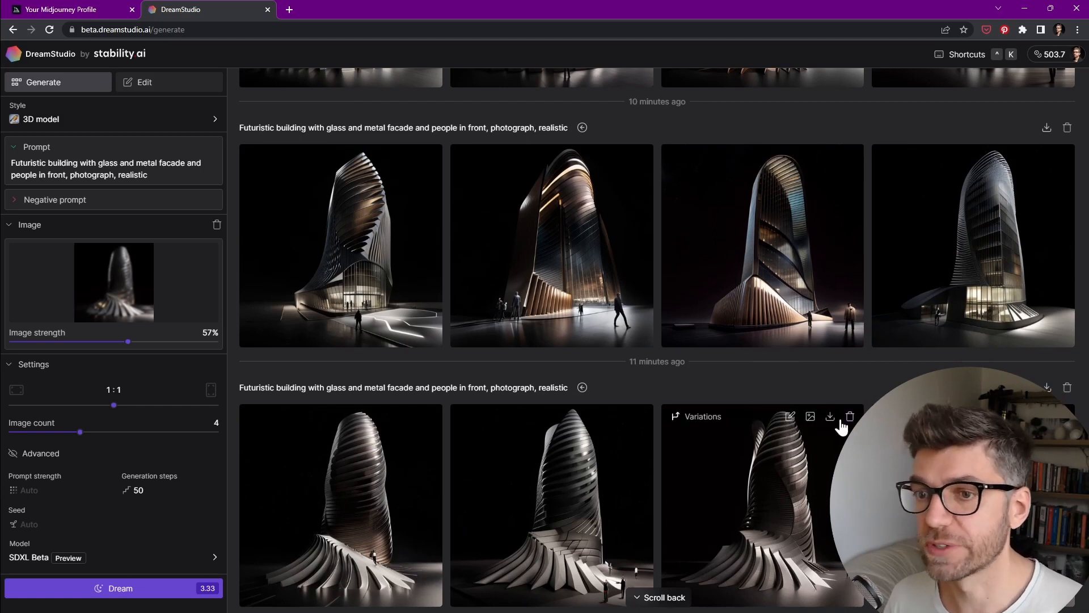
# Generate variations of the second image in the second-newest set, the dark tower with glowing openings between its base ribs.
pyautogui.scroll(7, 826, 385)
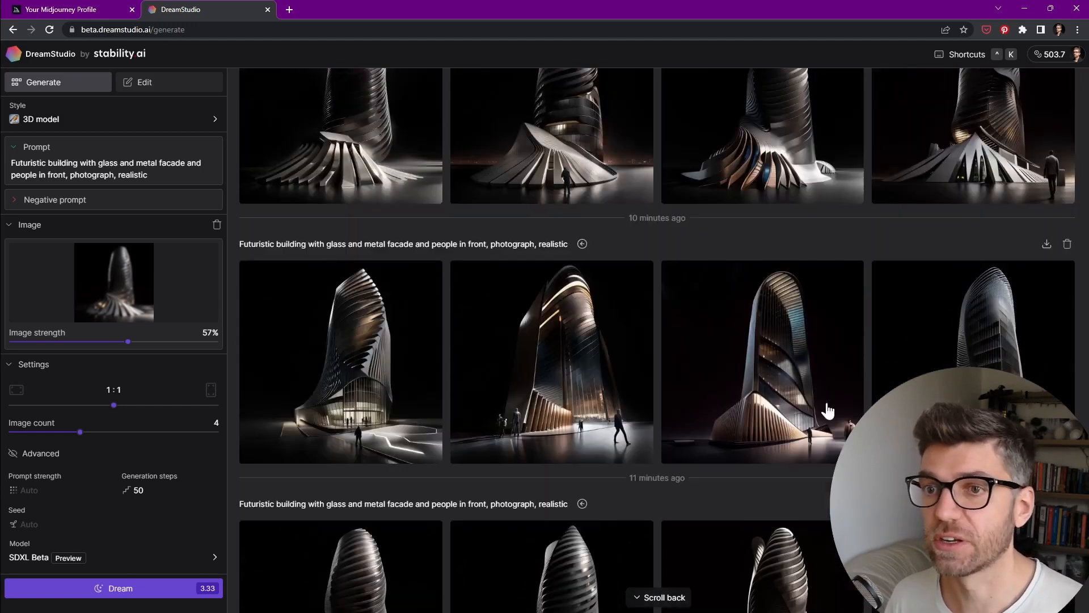
pyautogui.scroll(10, 831, 417)
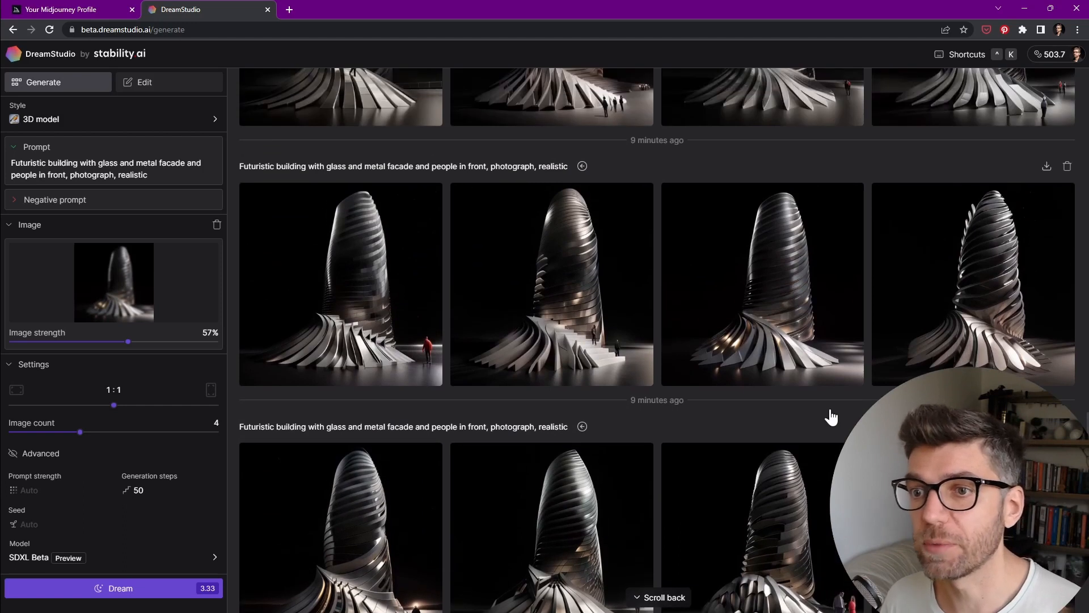
pyautogui.scroll(7, 831, 417)
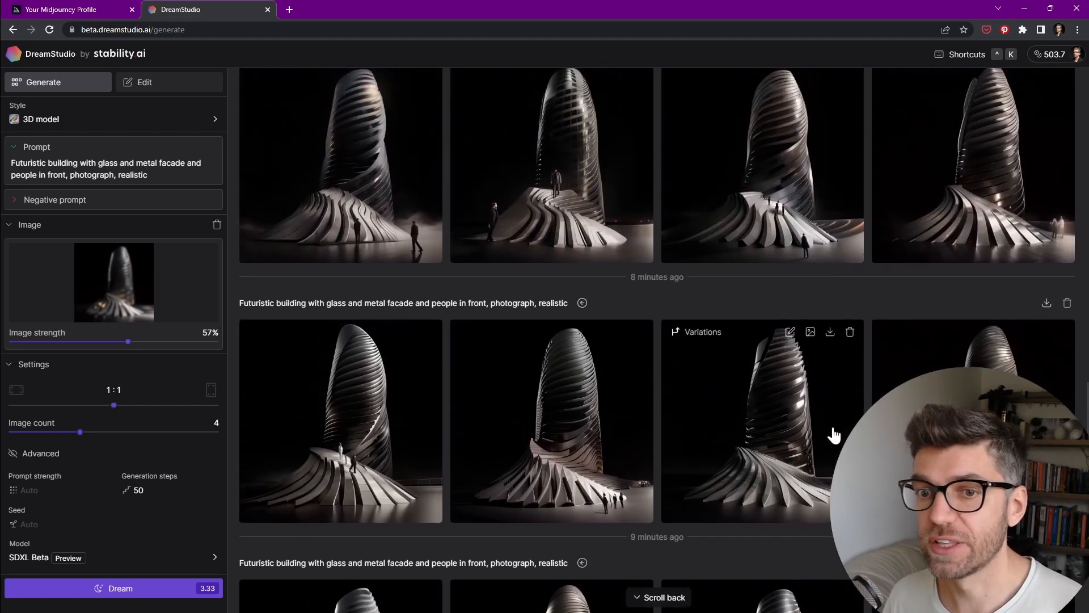
pyautogui.scroll(8, 834, 435)
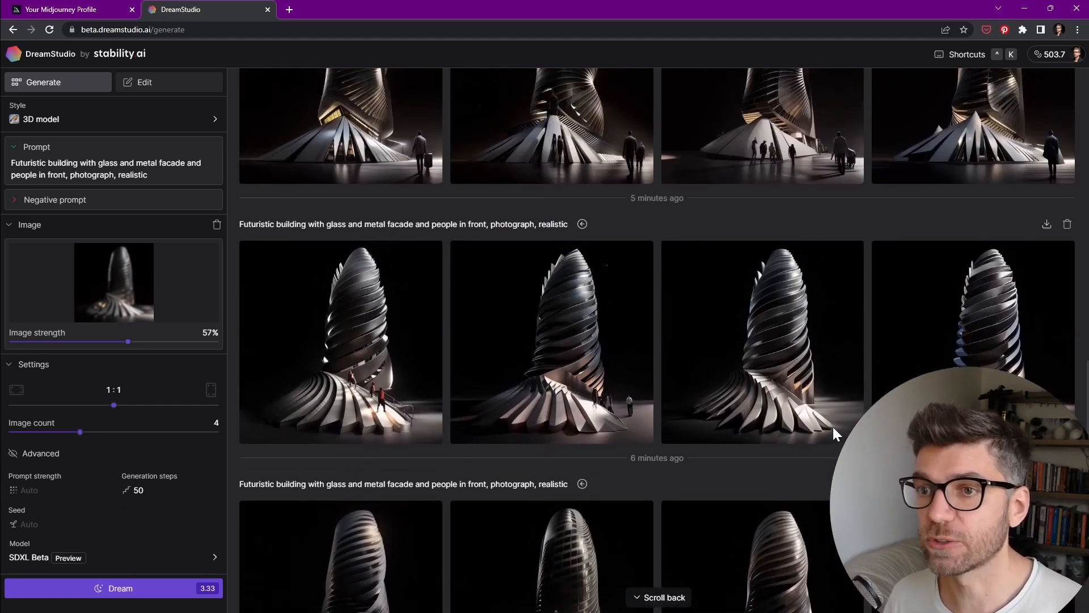
pyautogui.scroll(10, 834, 434)
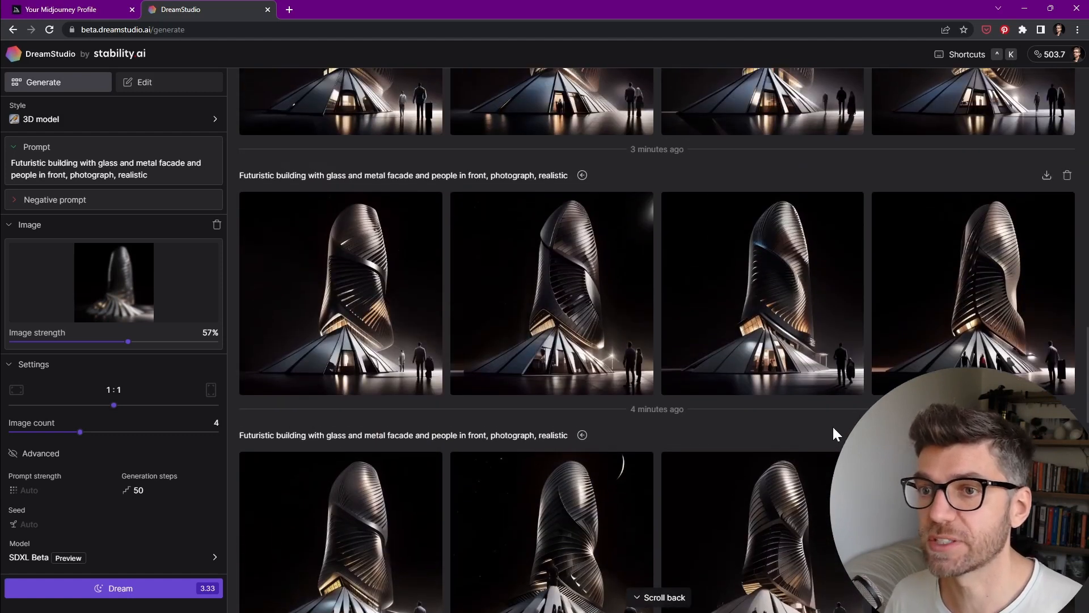
pyautogui.scroll(10, 834, 434)
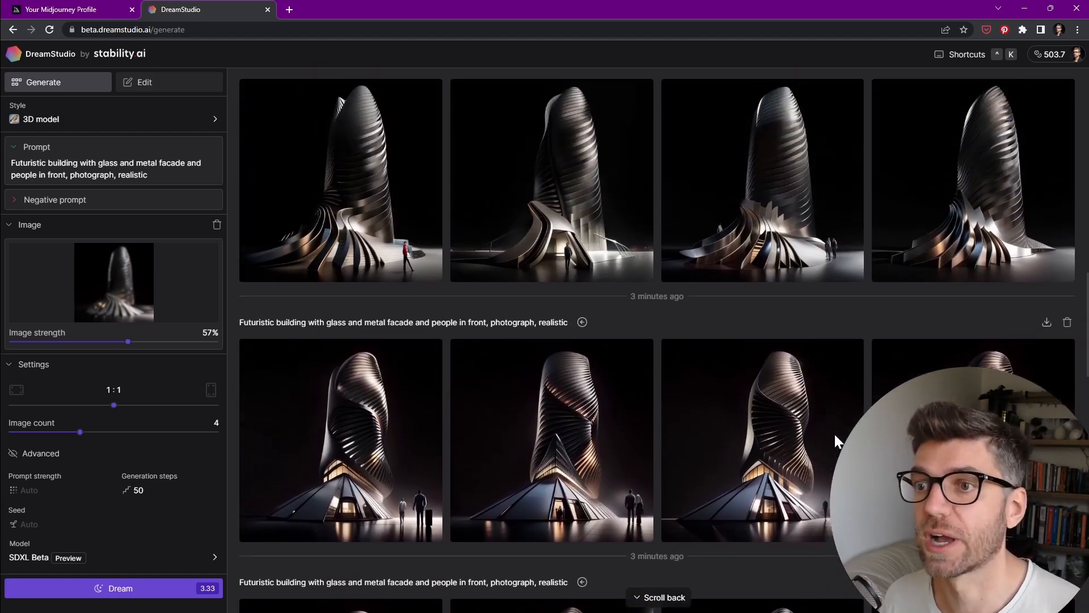
pyautogui.scroll(5, 834, 433)
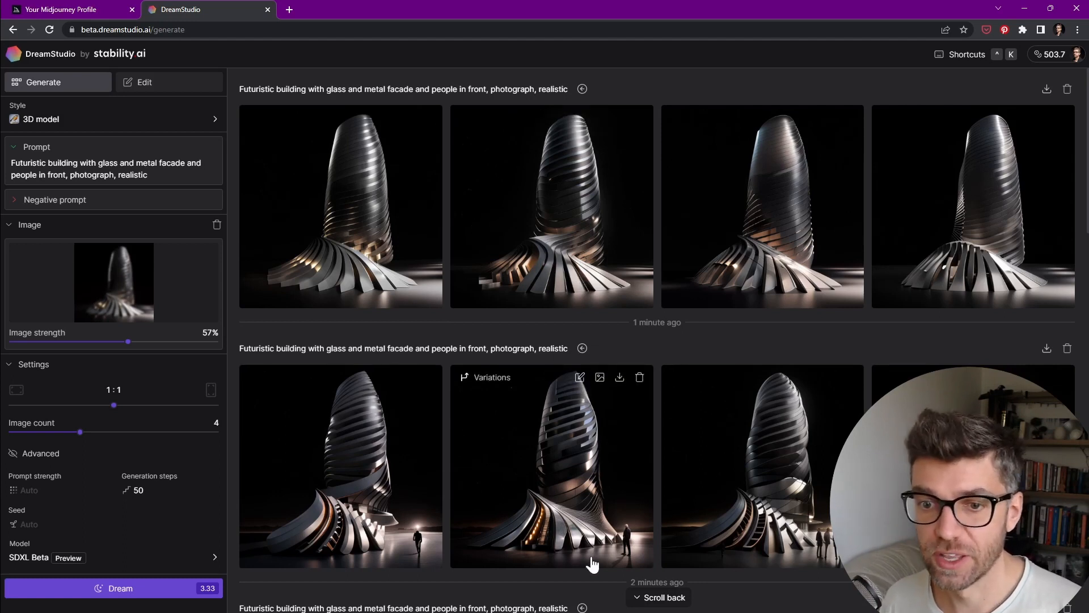
pyautogui.click(479, 381)
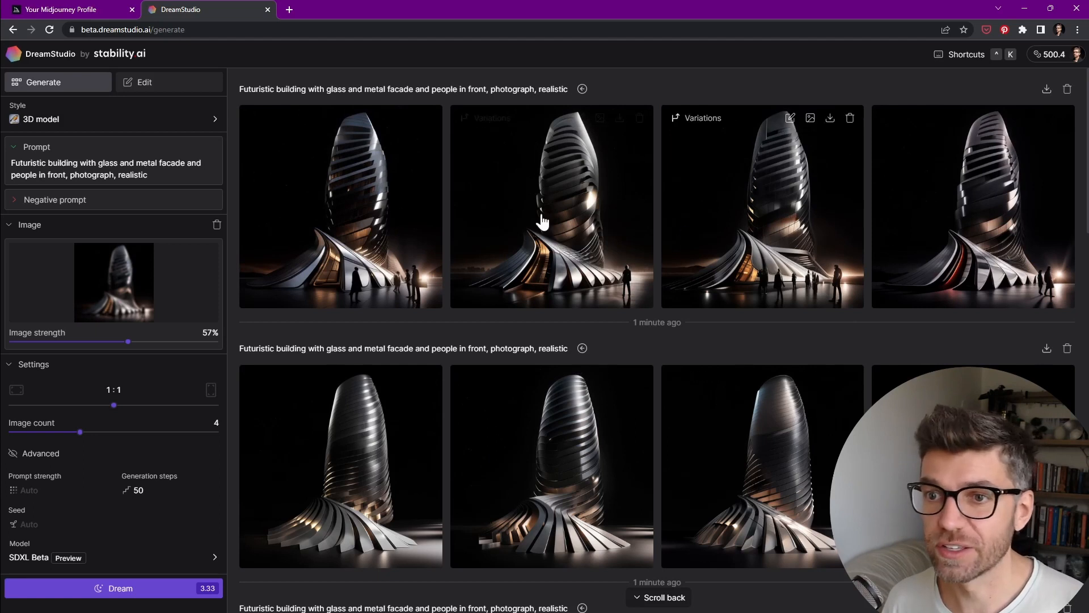
# View the newest set's variations enlarged one after another and compare their facades, lit entrances and people.
pyautogui.click(340, 223)
pyautogui.press('Right')
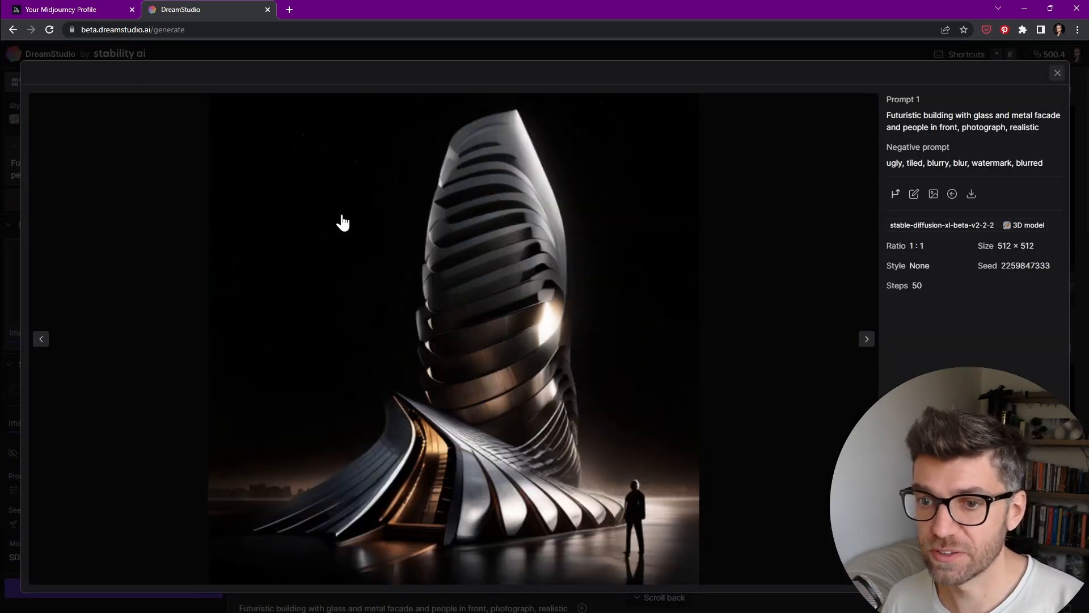
pyautogui.press('Right')
pyautogui.press('Right')
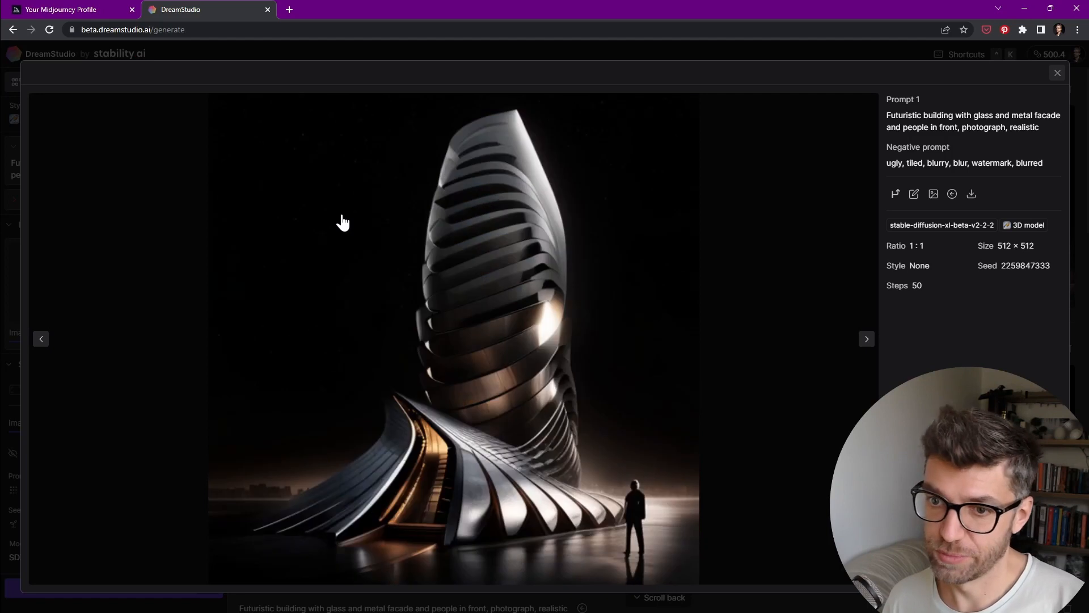
pyautogui.press('Right')
pyautogui.press('Right')
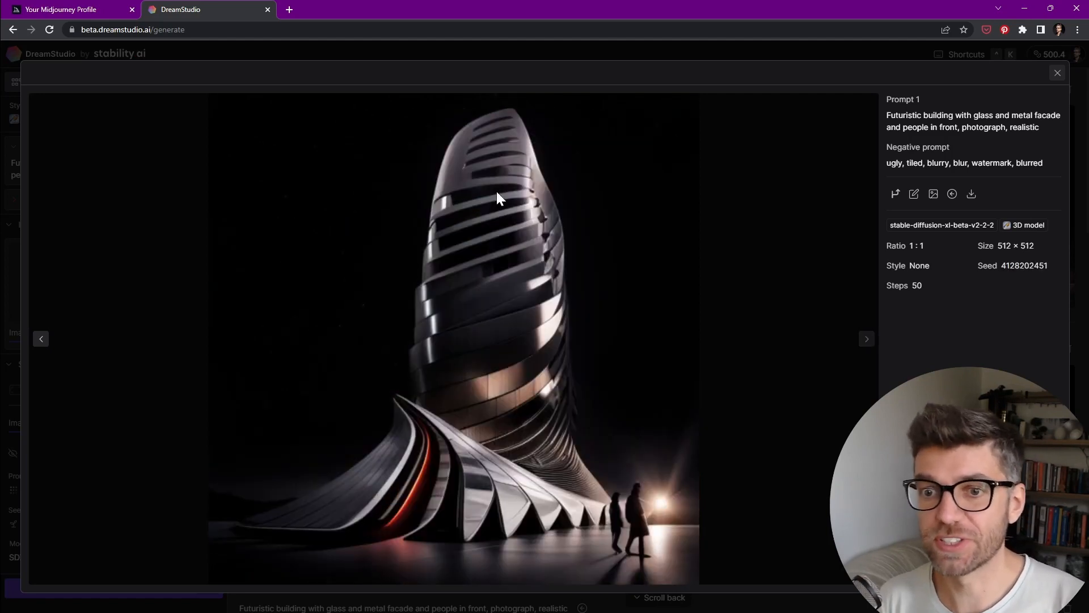
pyautogui.press('Left')
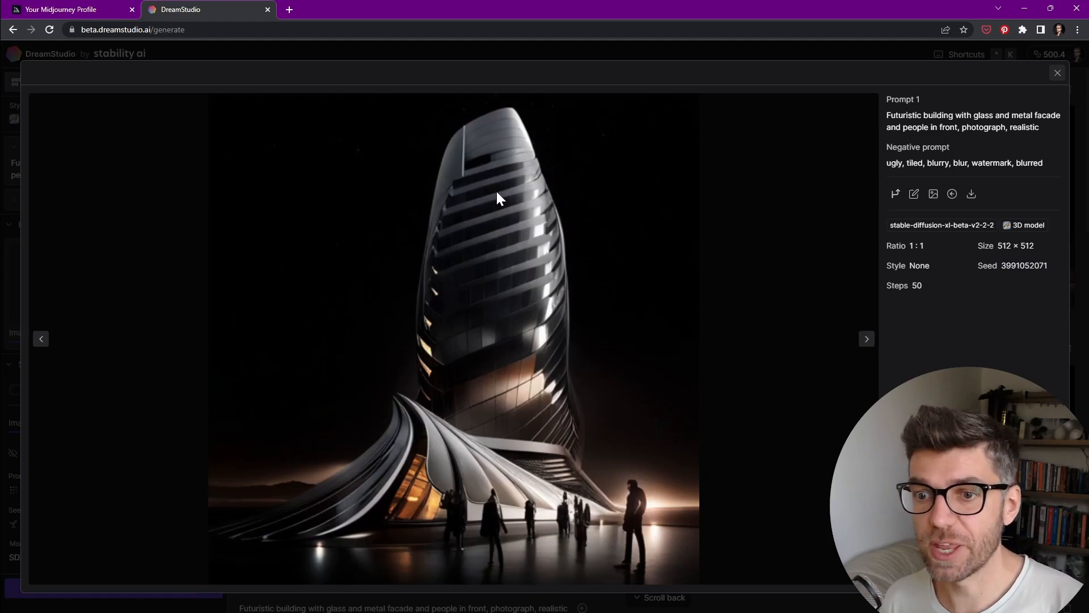
pyautogui.press('Left')
pyautogui.press('Left')
pyautogui.press('Right')
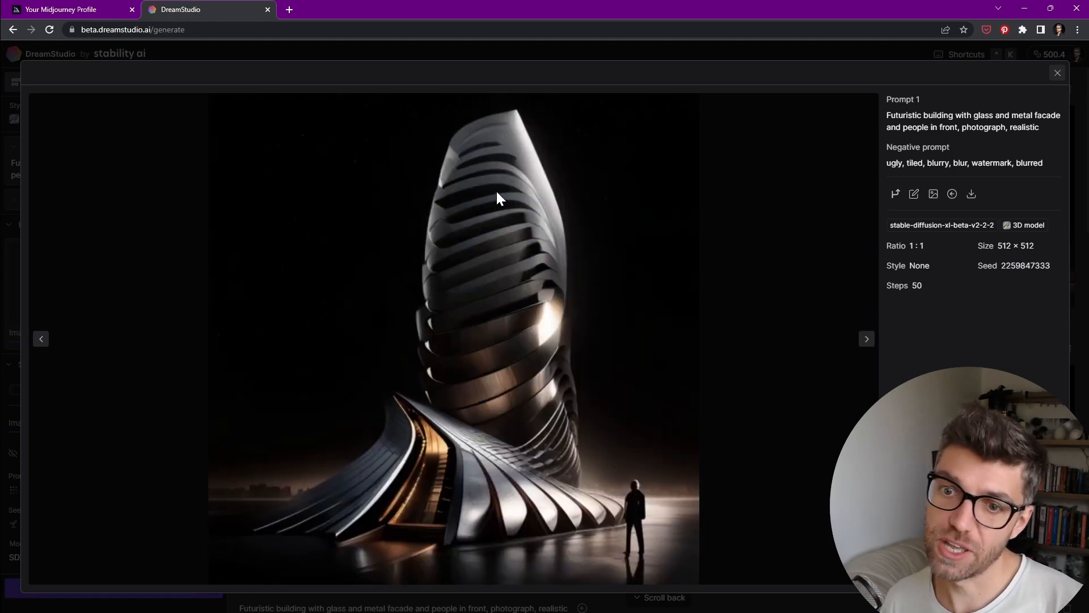
pyautogui.press('Right')
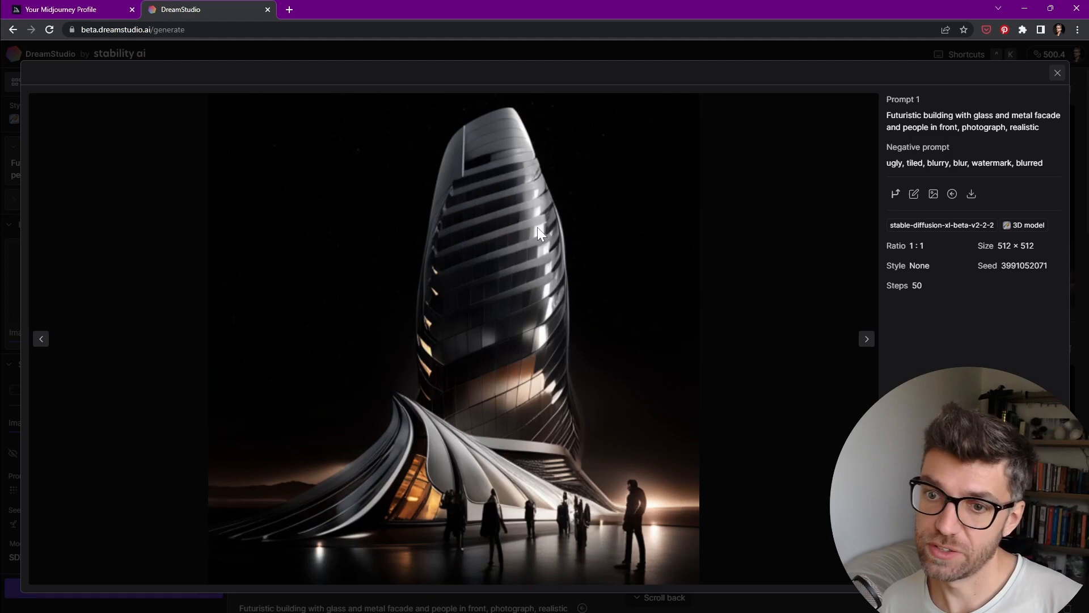
pyautogui.press('Escape')
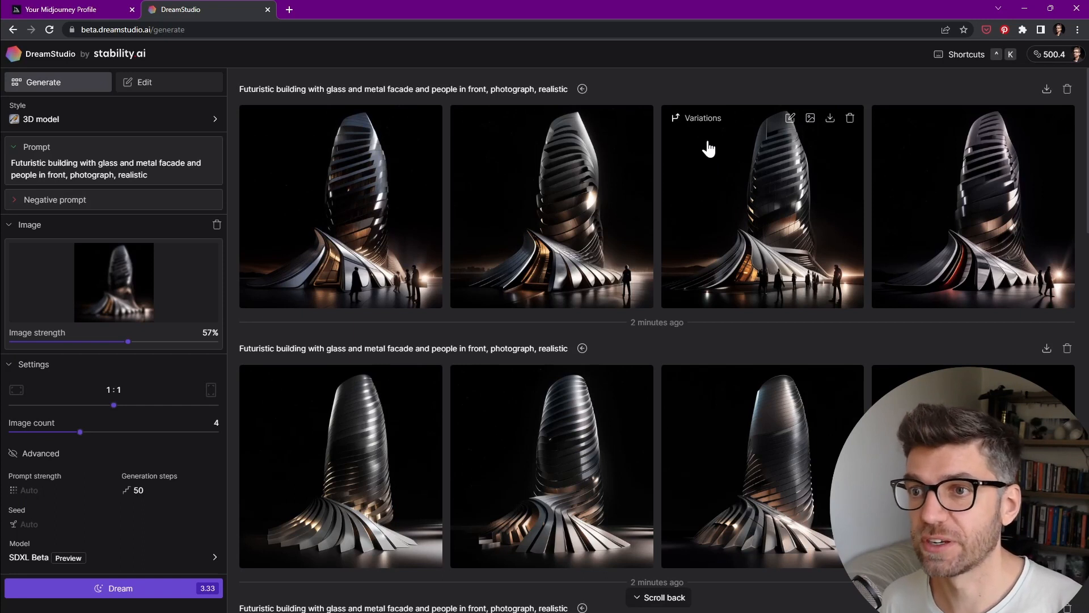
# Generate variations of the newest set's third image, the tower with a group of people in front, and view resulting towers enlarged.
pyautogui.click(701, 120)
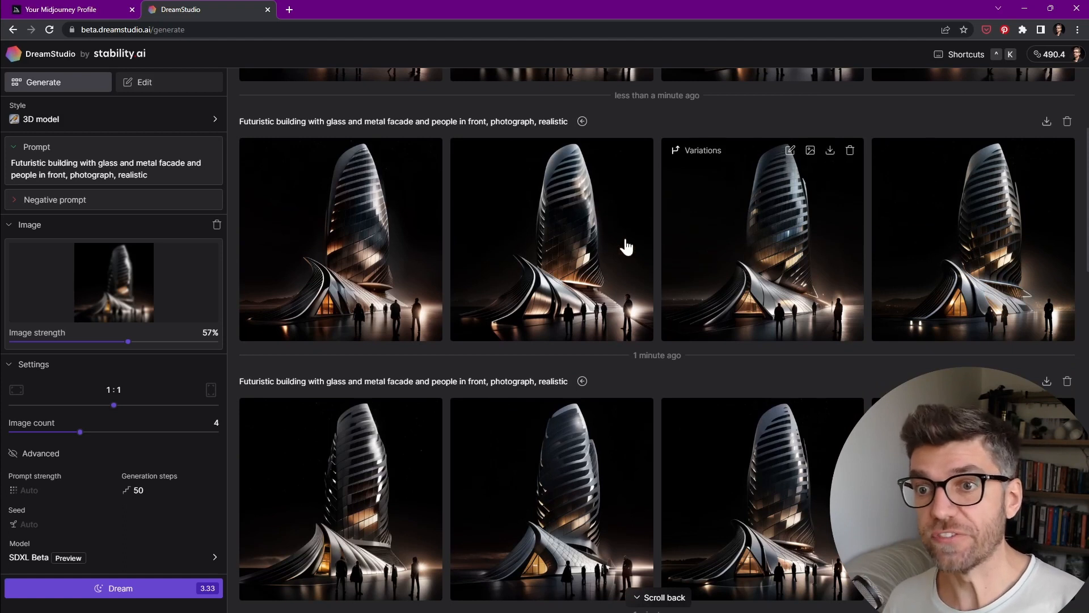
pyautogui.click(424, 226)
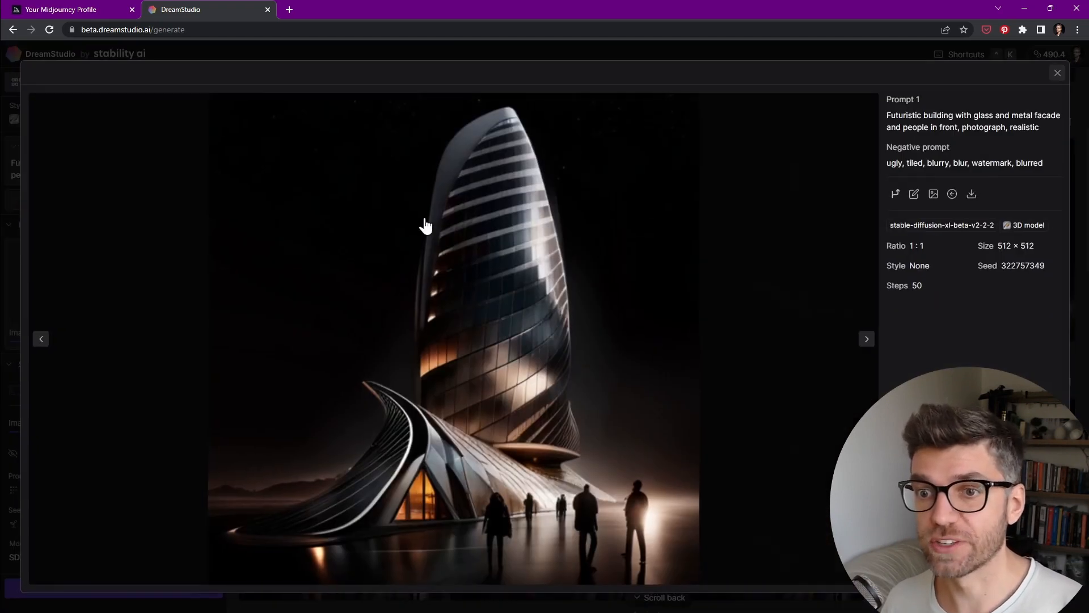
pyautogui.press('Right')
pyautogui.press('Right')
pyautogui.press('Right')
pyautogui.press('Right')
pyautogui.press('Right')
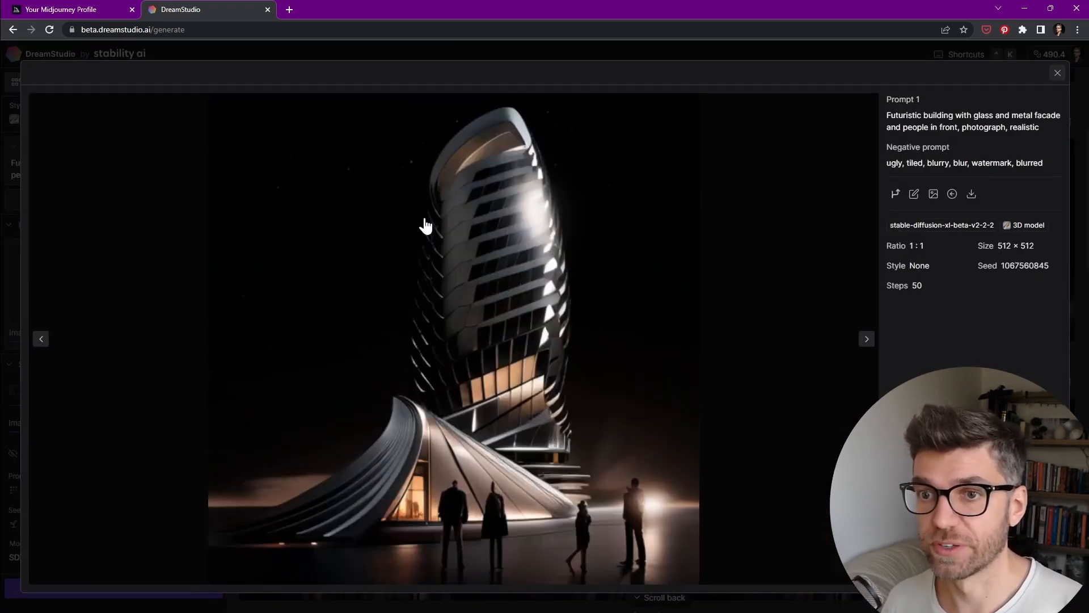
pyautogui.press('Escape')
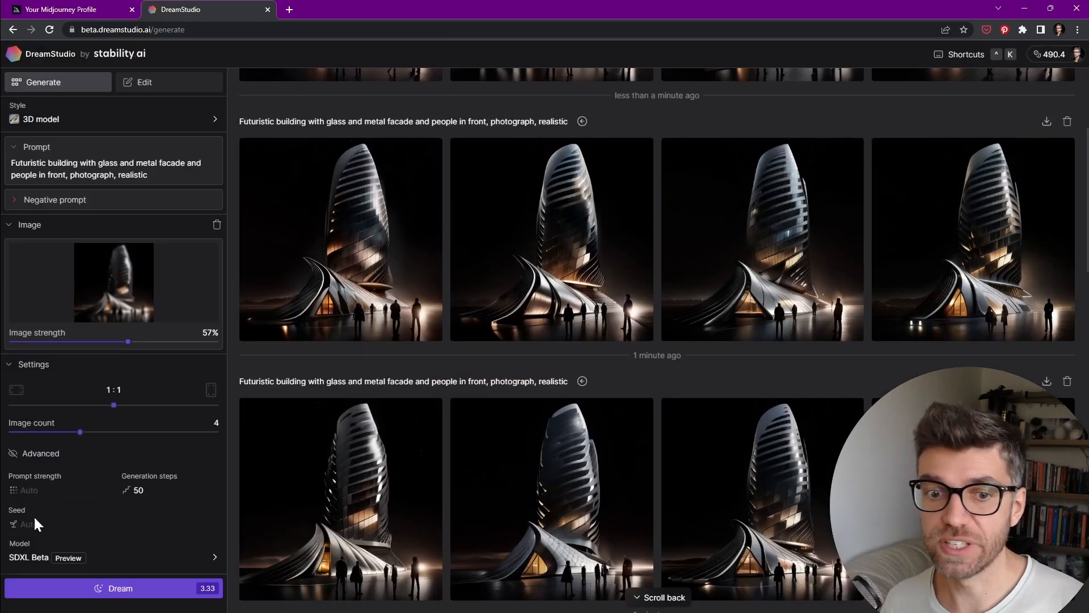
# Check which generation models are available, keeping SDXL Beta, and look over the newest sets of tower variations.
pyautogui.click(22, 563)
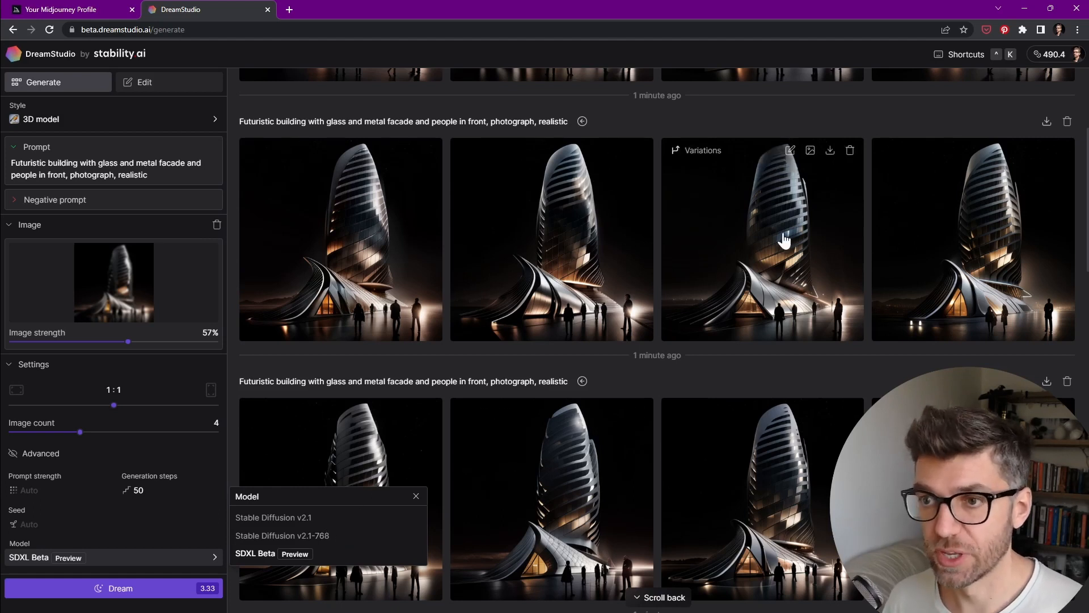
pyautogui.click(754, 379)
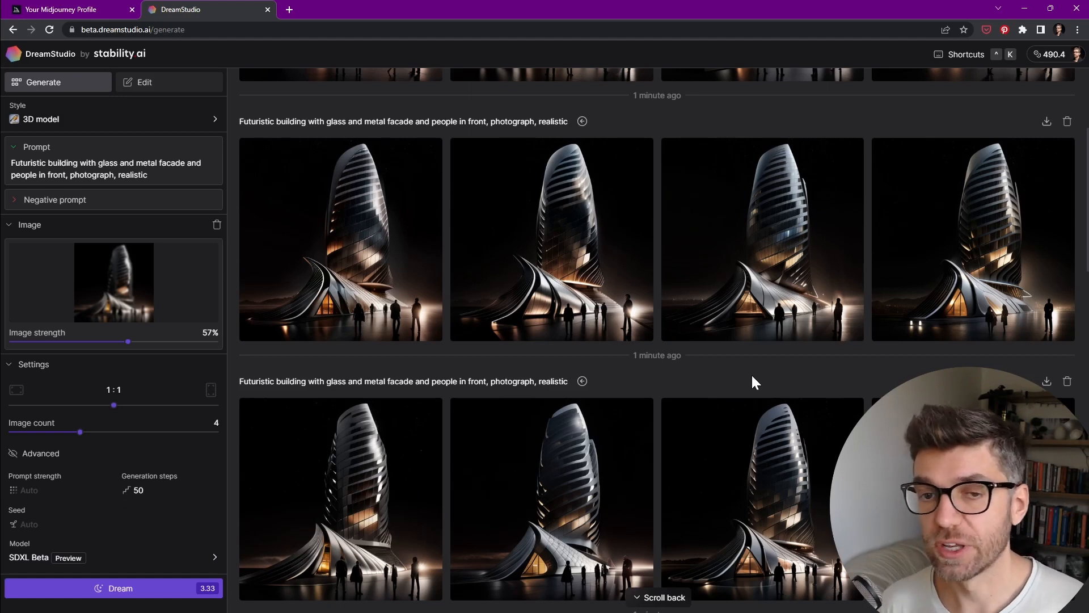
pyautogui.scroll(4, 752, 377)
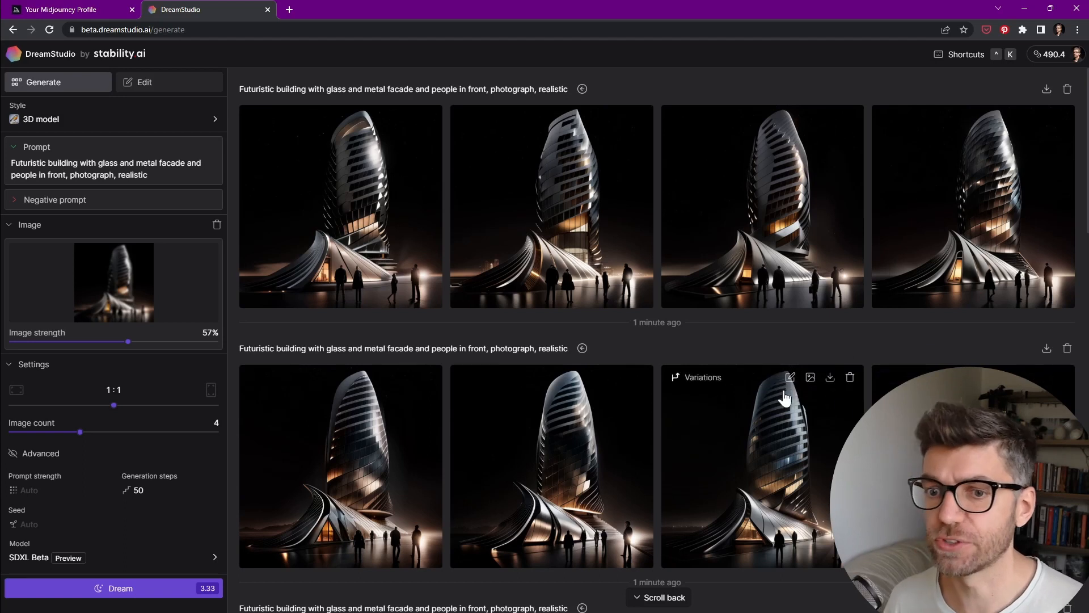
pyautogui.scroll(-5, 818, 372)
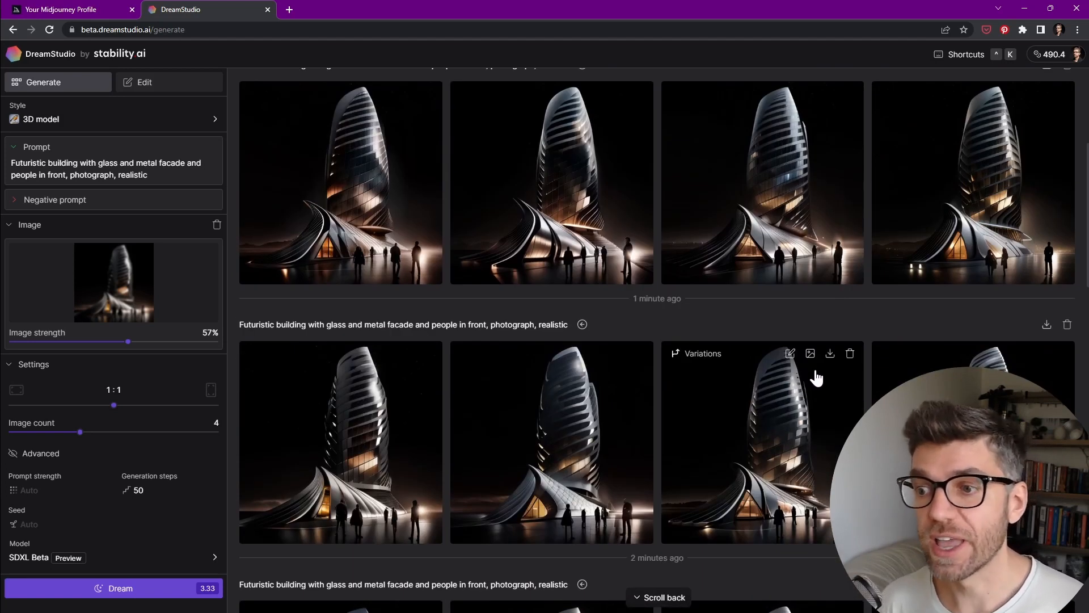
pyautogui.scroll(-1, 818, 381)
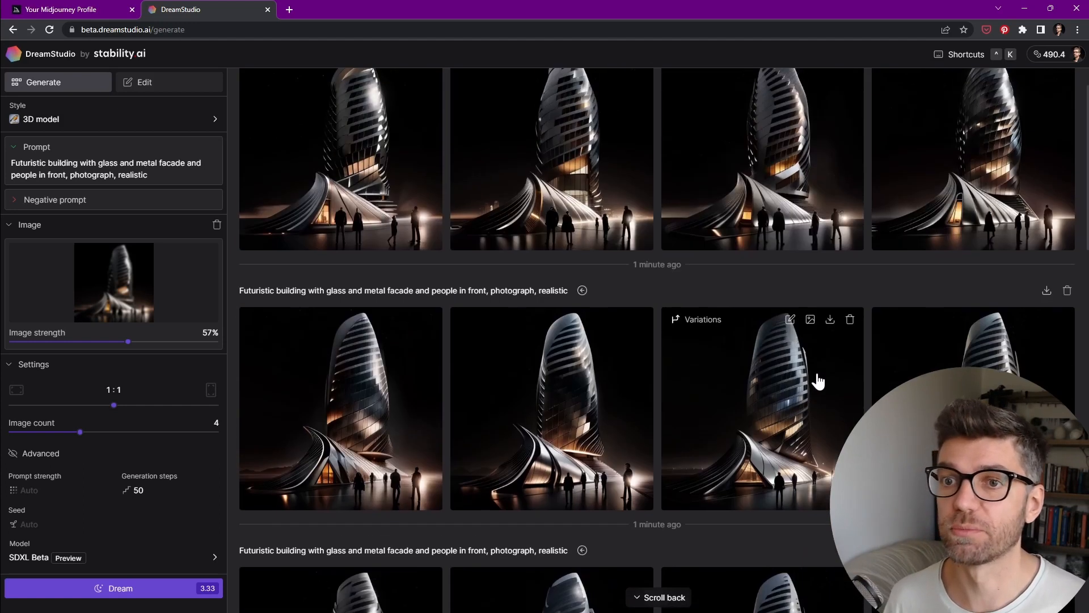
pyautogui.scroll(2, 825, 397)
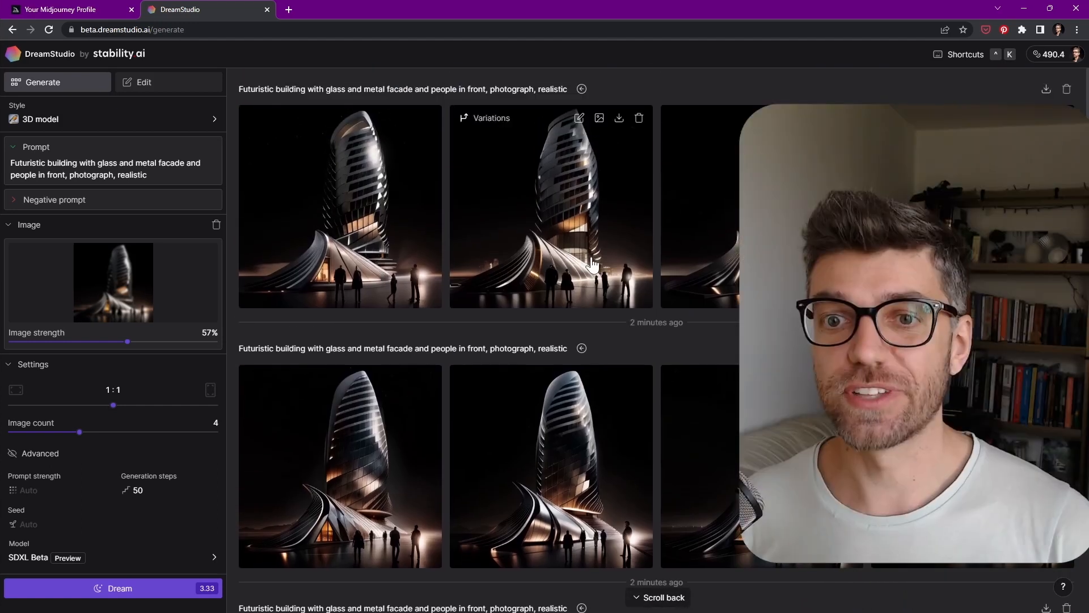